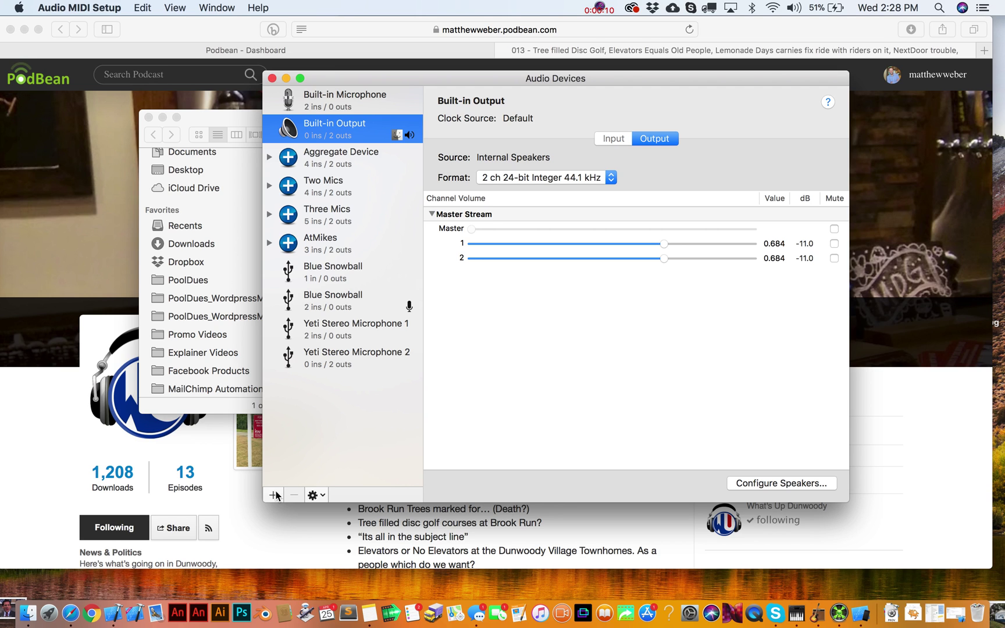
Launch Audio MIDI Setup by searching Spotlight for 'audio'
key("super+space")
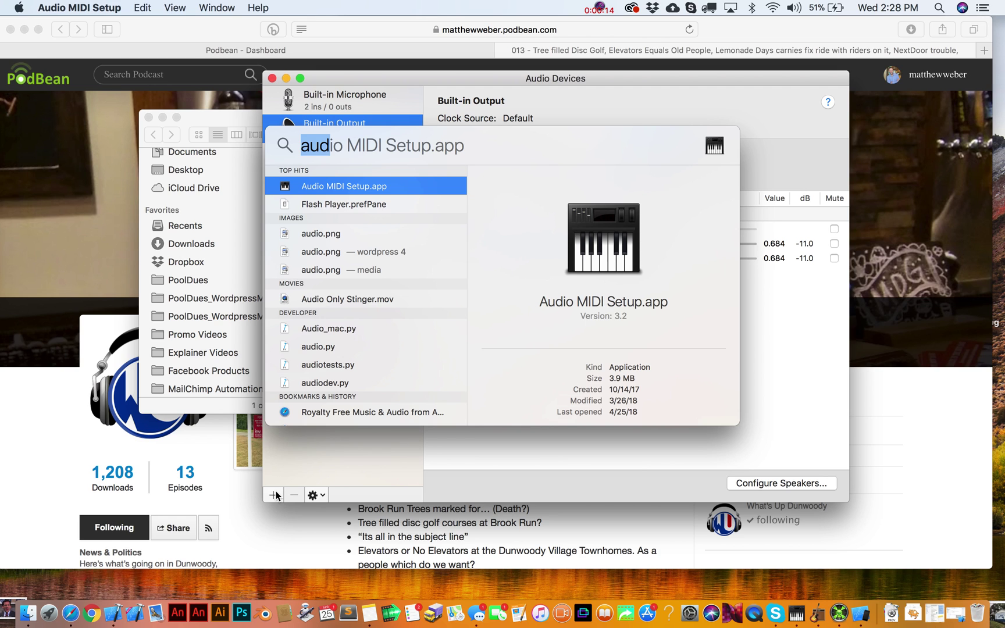
type("audio")
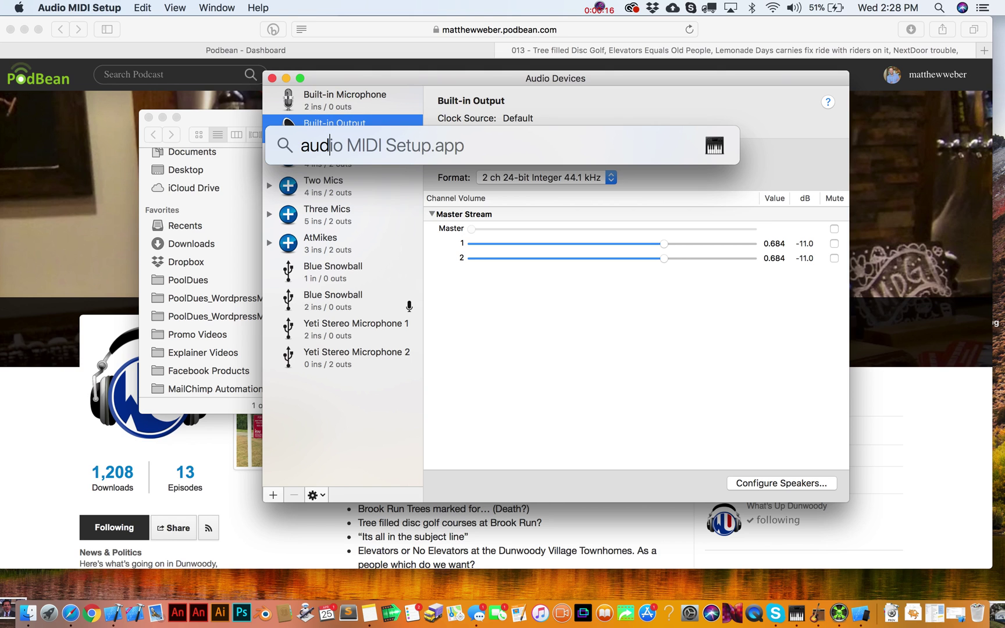
key("Return")
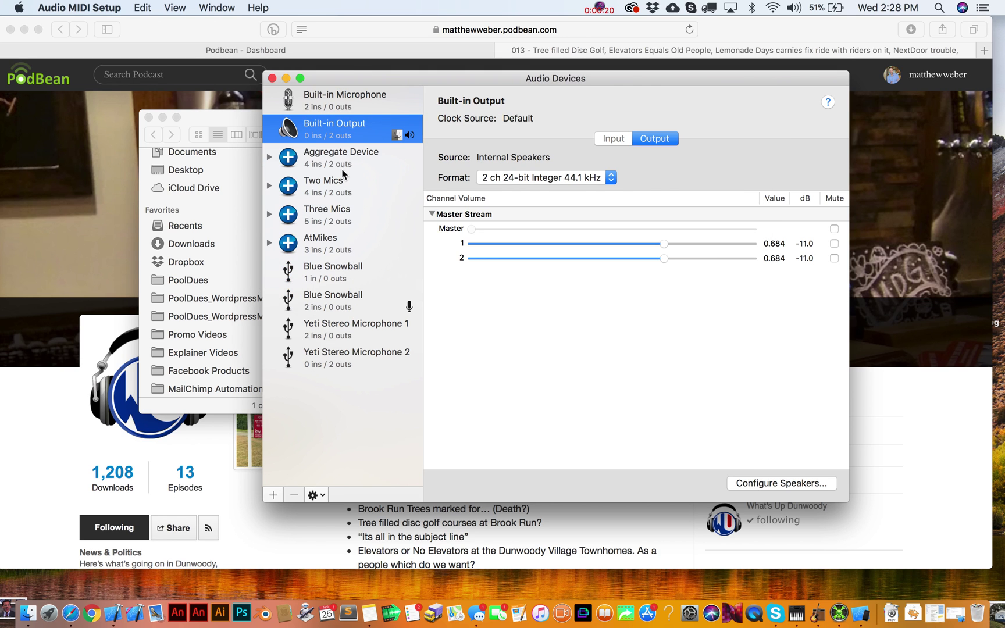
Close the Finder window and build an aggregate device from the Yeti, both Blue Snowballs and Built-in Output
left_click(149, 117)
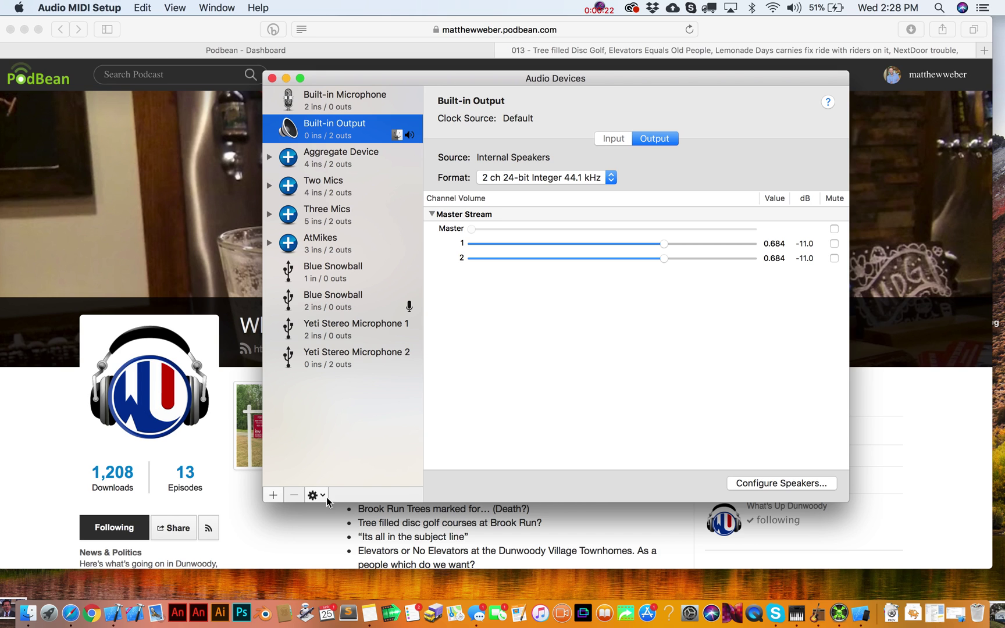
left_click(279, 498)
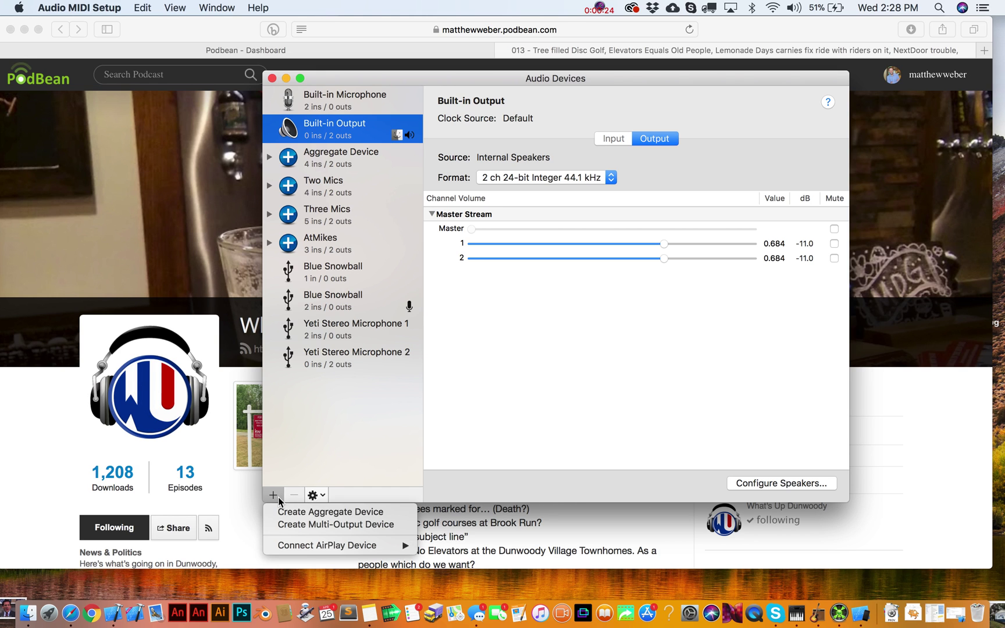
left_click(301, 515)
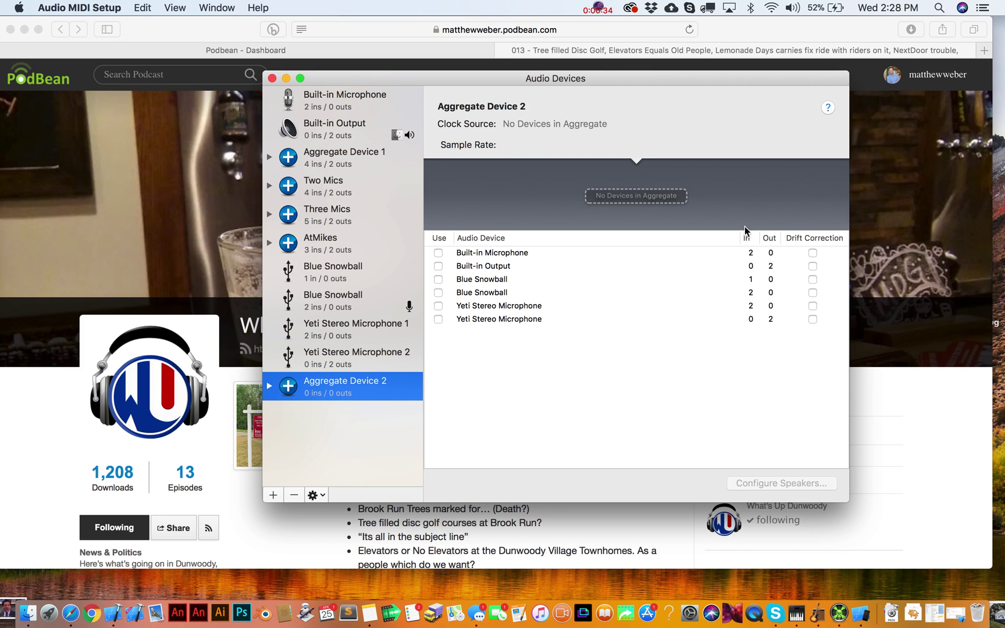
left_click(438, 306)
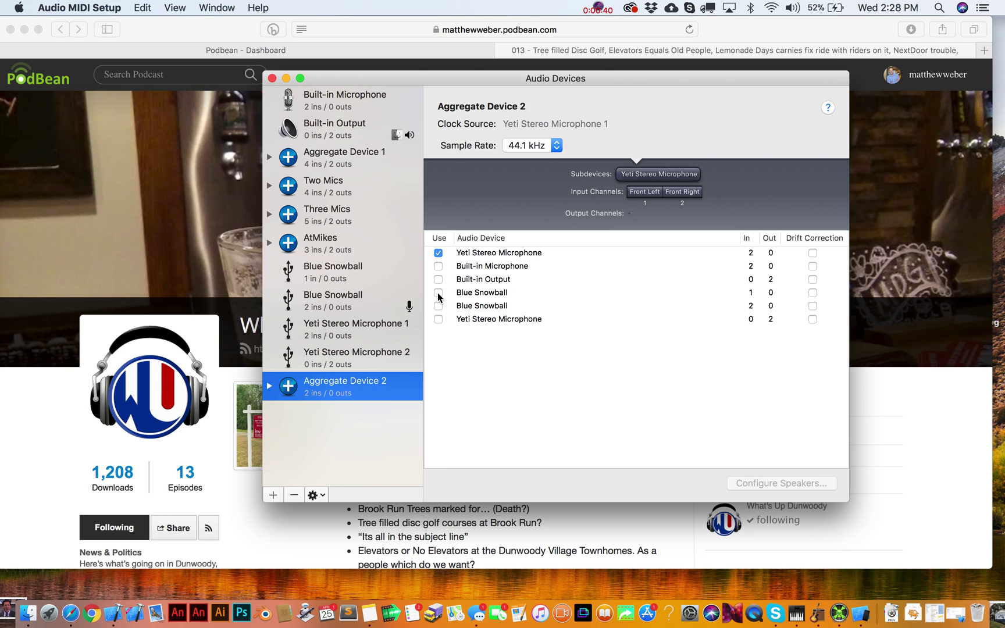
left_click(439, 306)
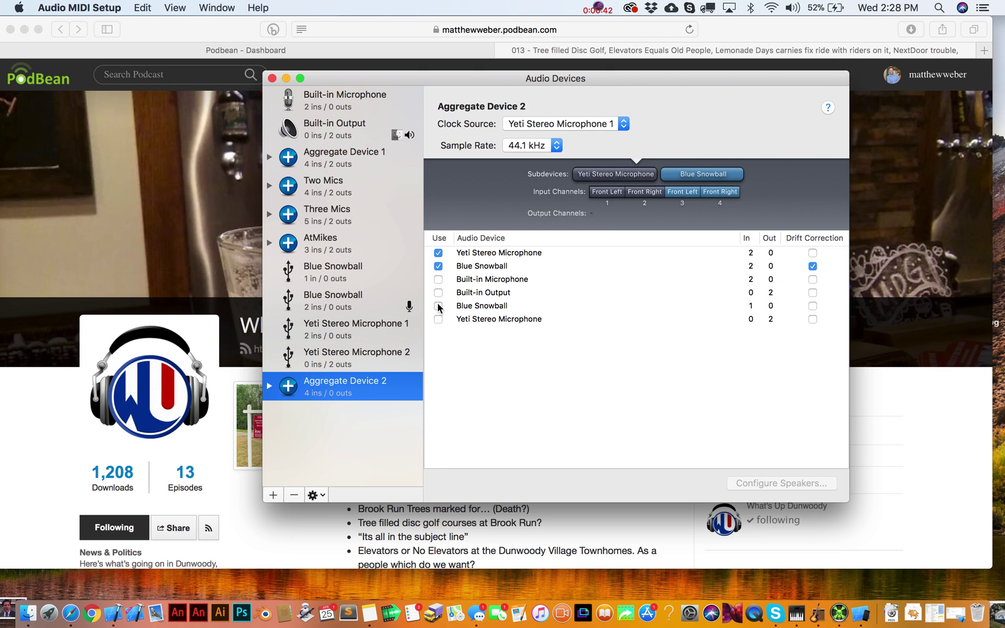
left_click(438, 306)
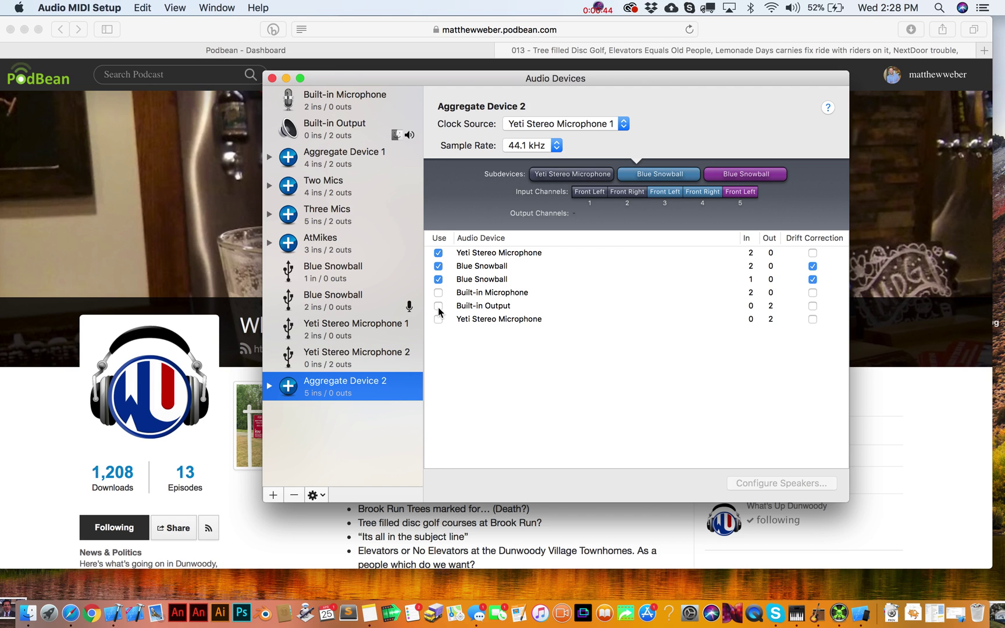
left_click(439, 306)
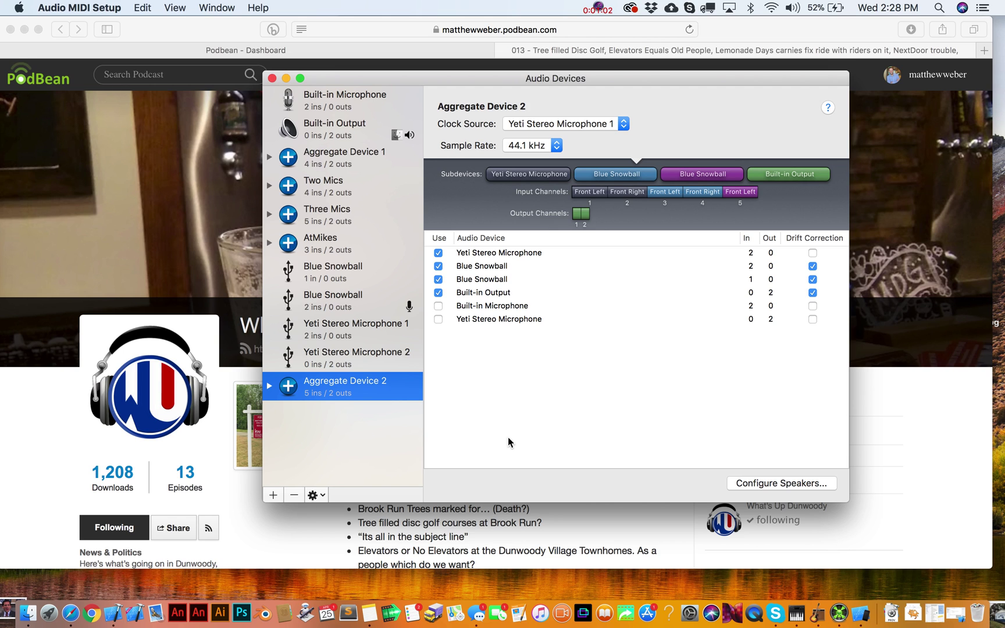
Rename the new aggregate device to ThreeMicsSetup2
double_click(379, 382)
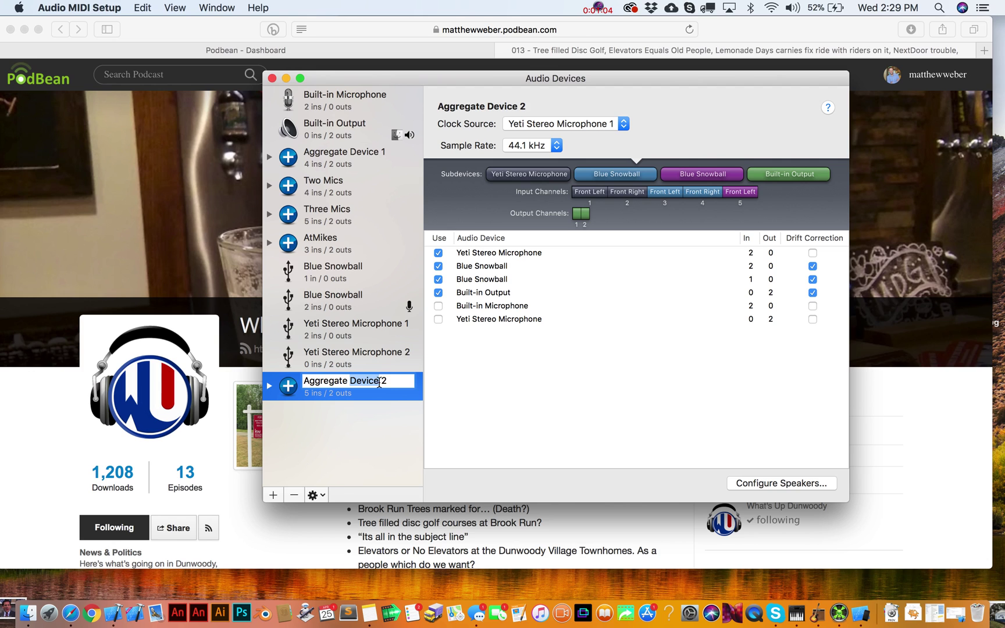
left_click(390, 382)
left_click_drag(399, 383, 275, 377)
type("Thre")
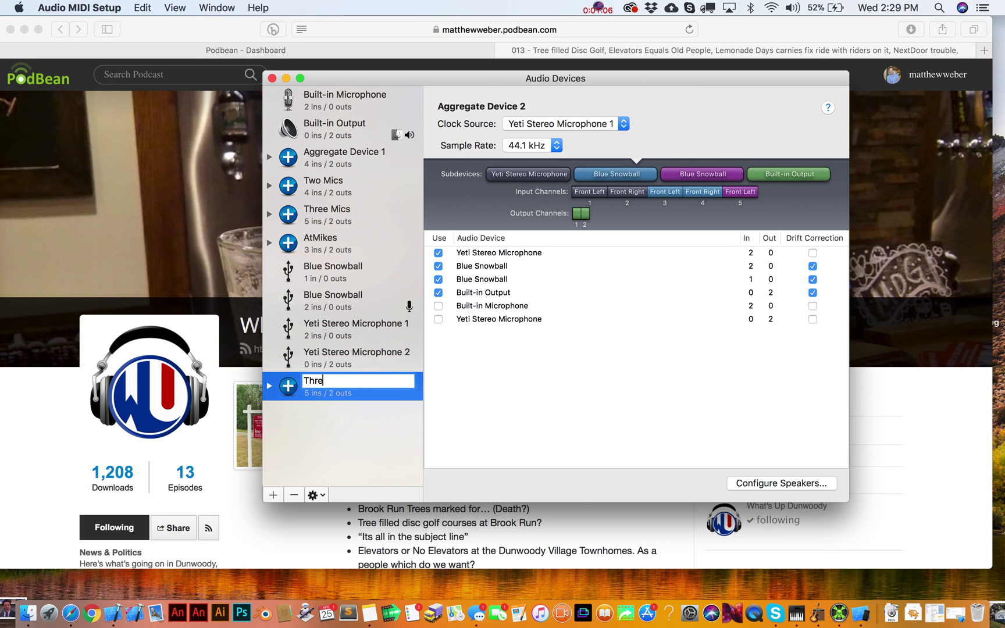
type("eMicsSetup2")
key("Return")
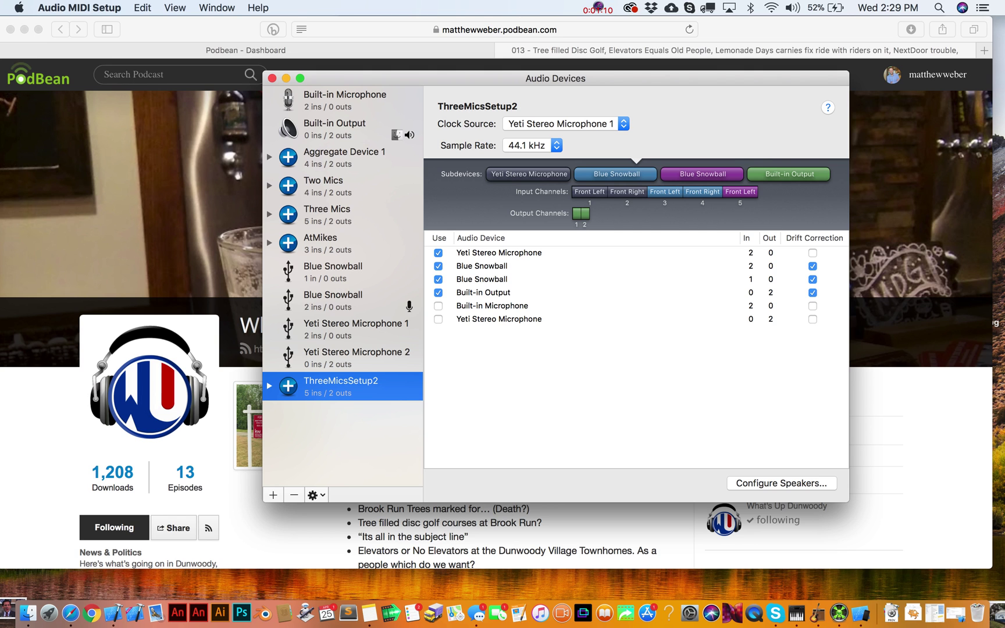
Launch GarageBand, start an empty project and decline switching to ThreeMicsSetup2
left_click(821, 621)
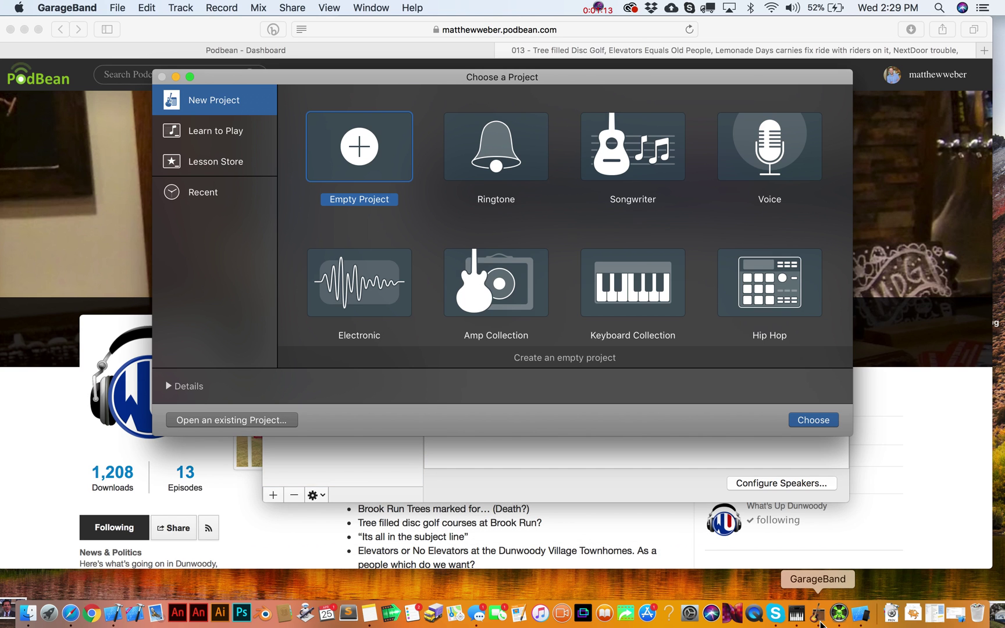
left_click(816, 419)
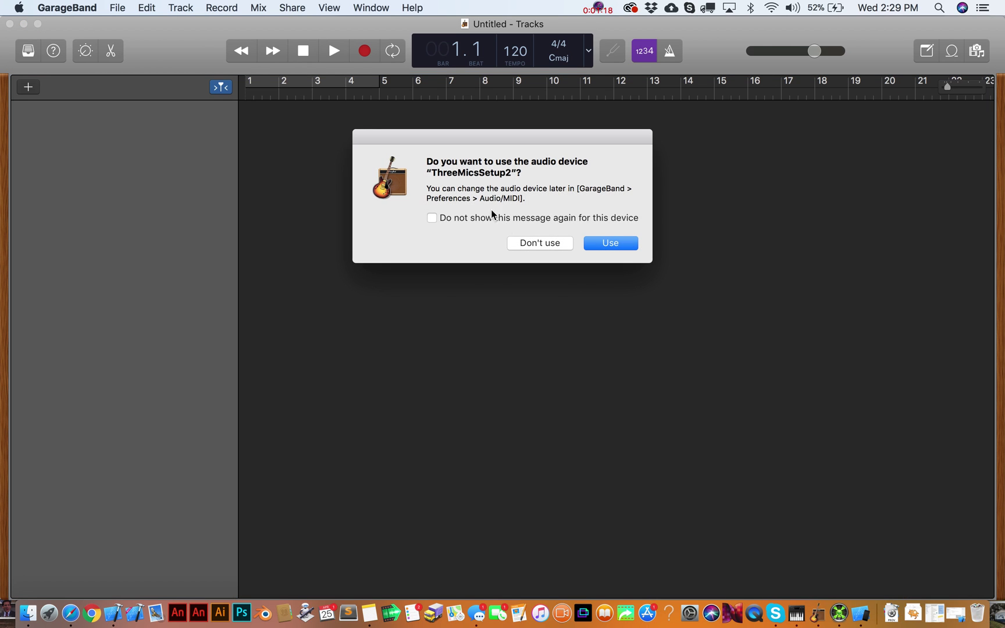
left_click(538, 242)
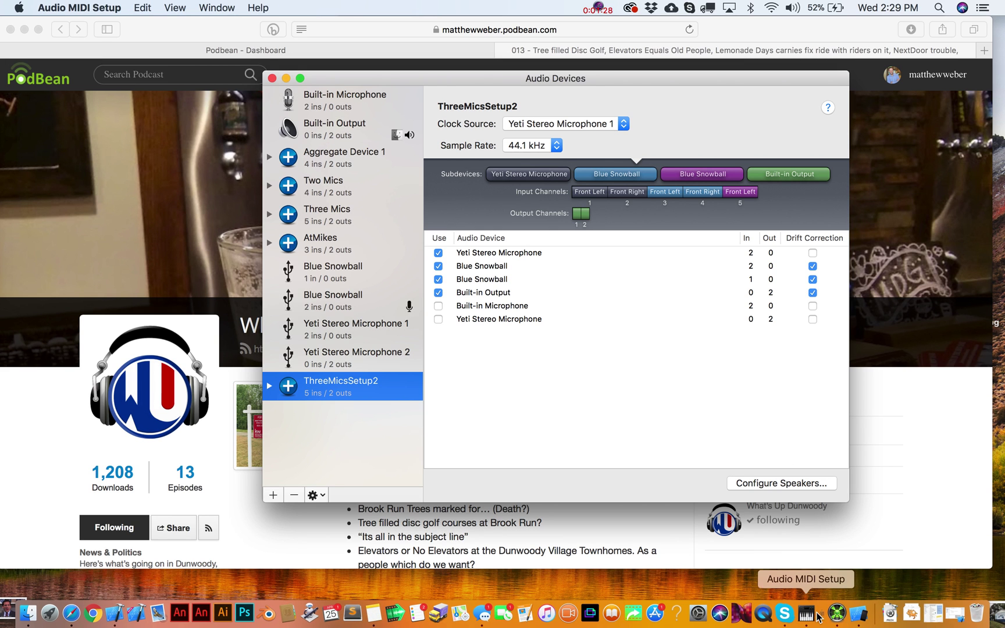
Relaunch GarageBand from Spotlight and close the reopened project to reach the project chooser
key("super+space")
type("g")
key("Return")
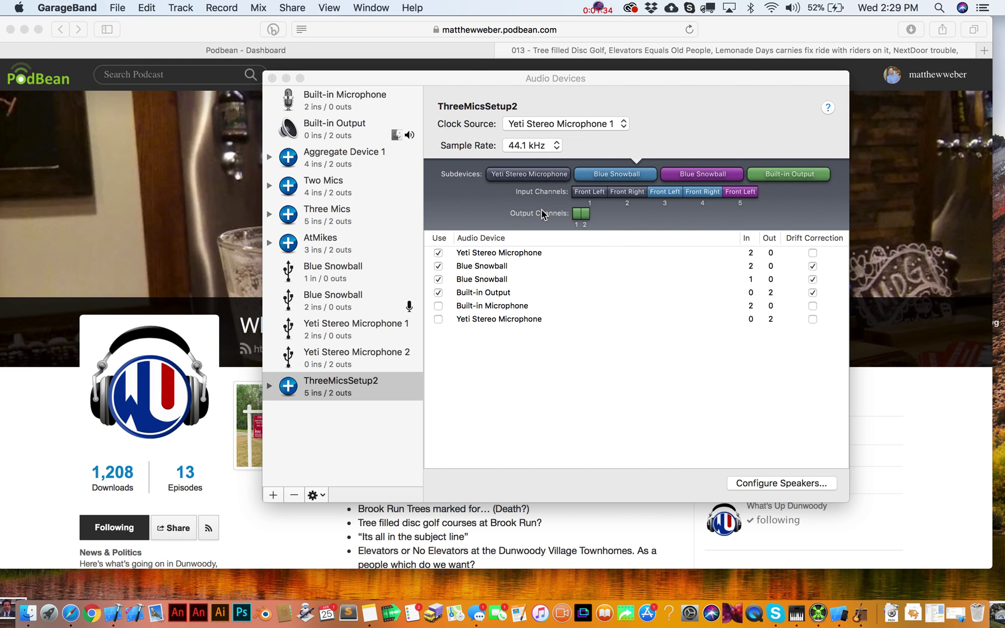
key("super+w")
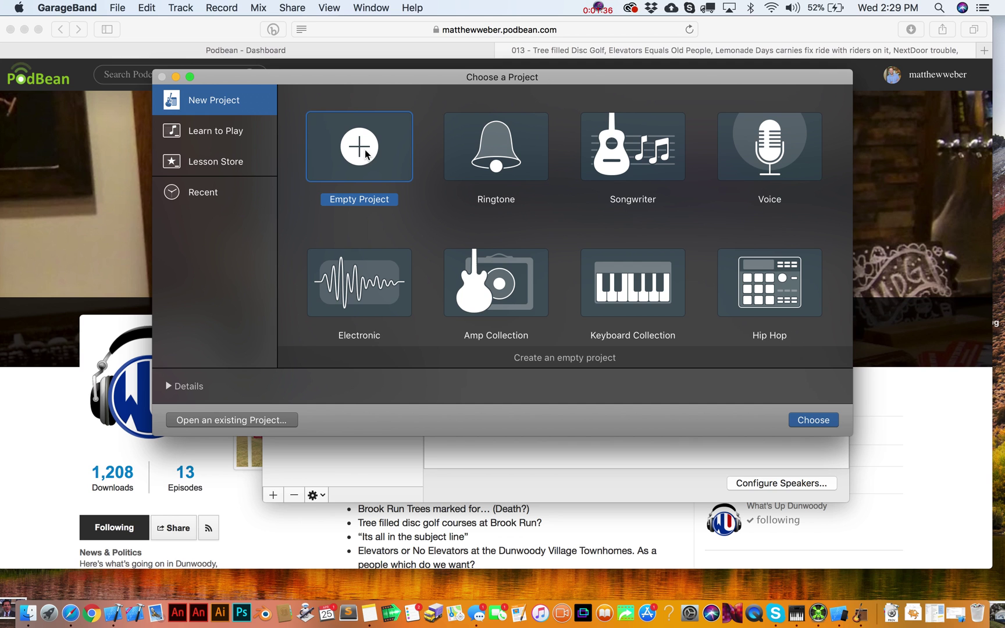
Choose the empty project, then inspect which channels each Blue Snowball supplies to ThreeMicsSetup2
left_click(821, 422)
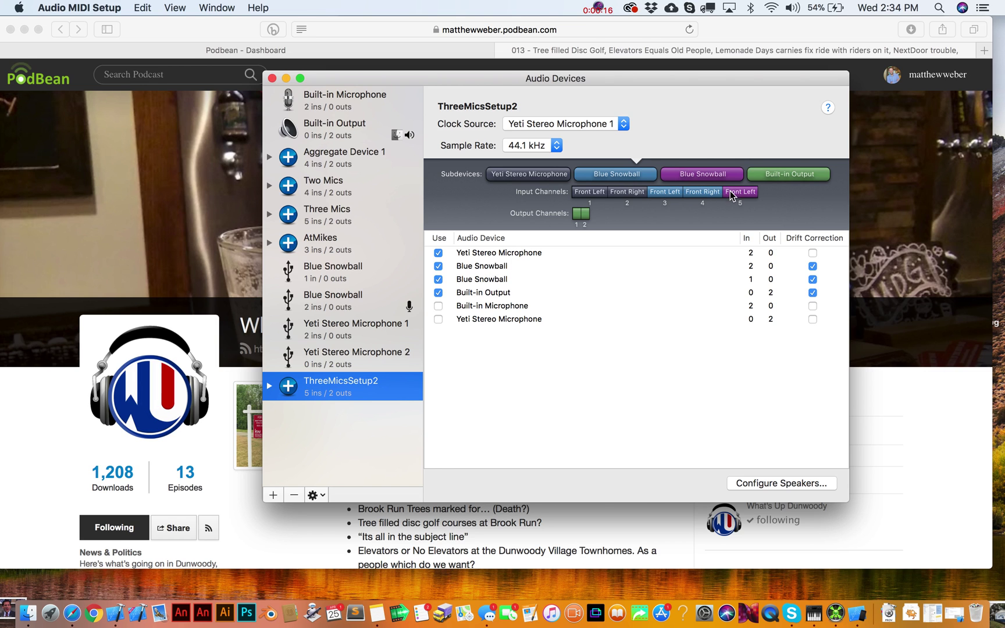
left_click(486, 279)
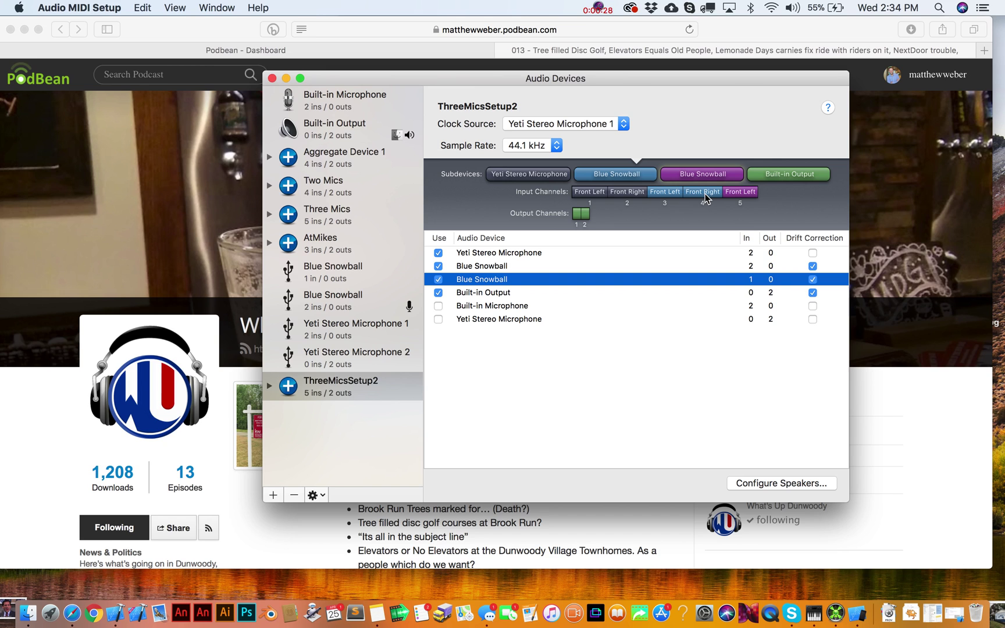
left_click(473, 268)
left_click(473, 277)
left_click(484, 267)
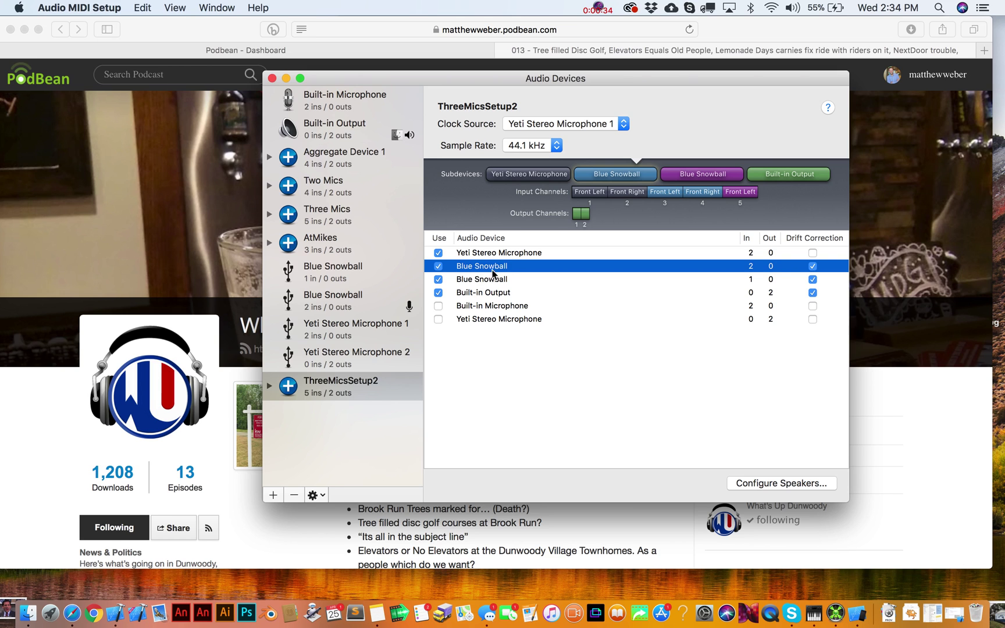
left_click(482, 279)
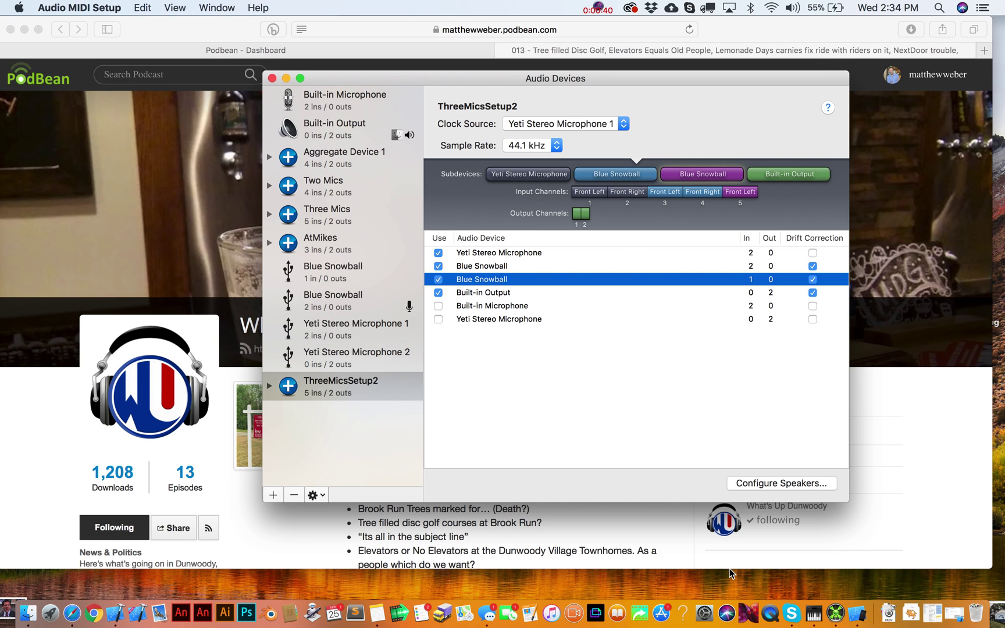
Relaunch GarageBand via Spotlight ('gar') and create a new Empty Project
key("super+space")
type("gar")
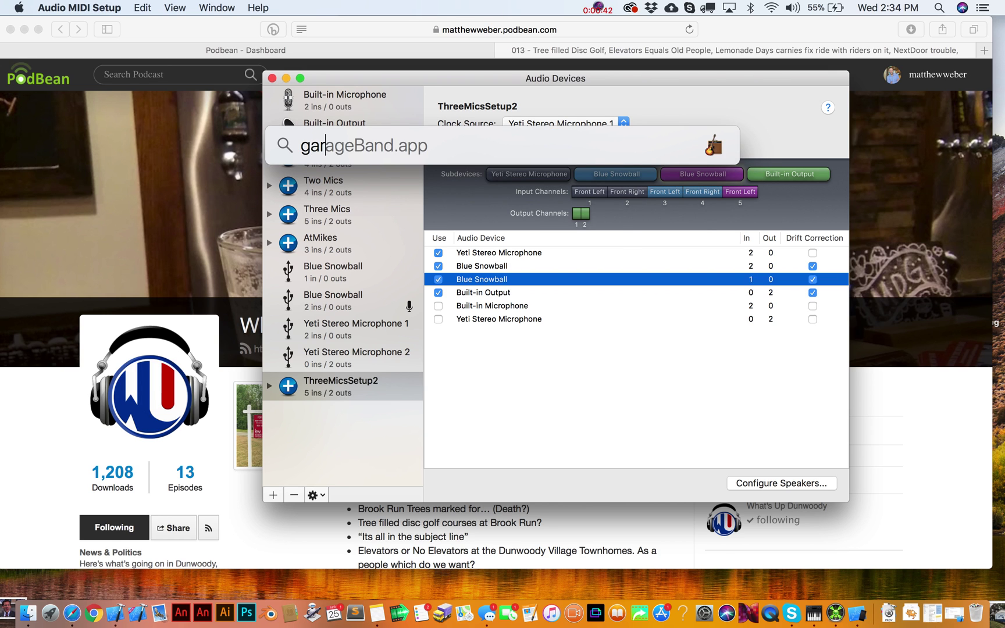
key("Return")
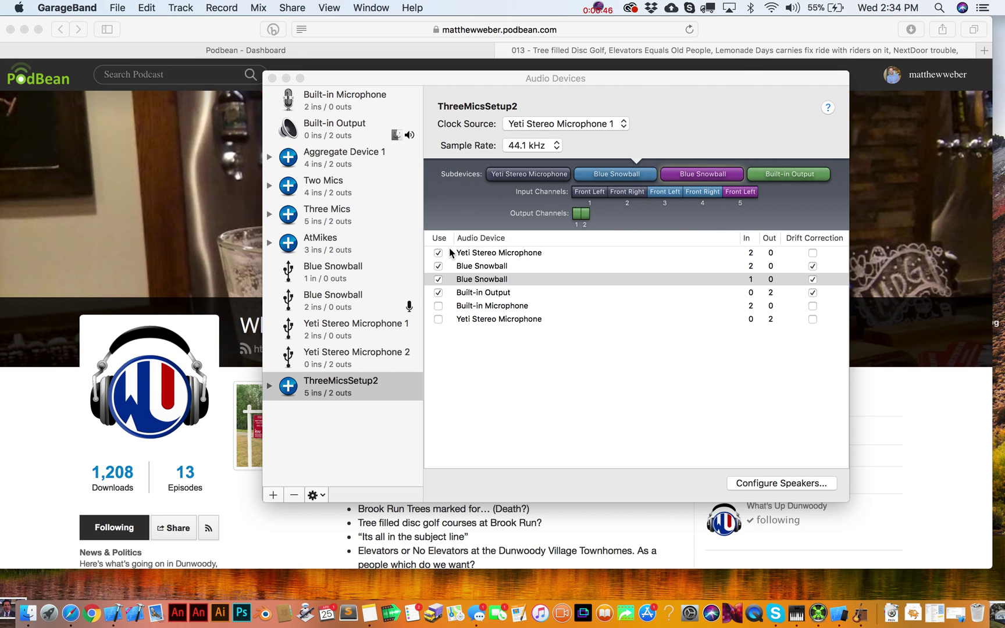
key("super+w")
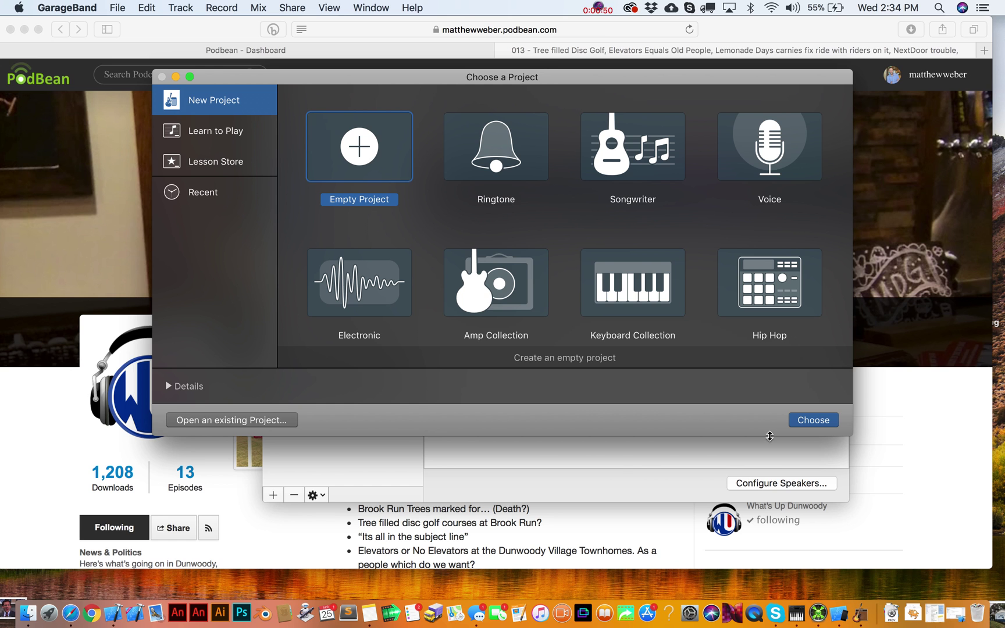
left_click(812, 420)
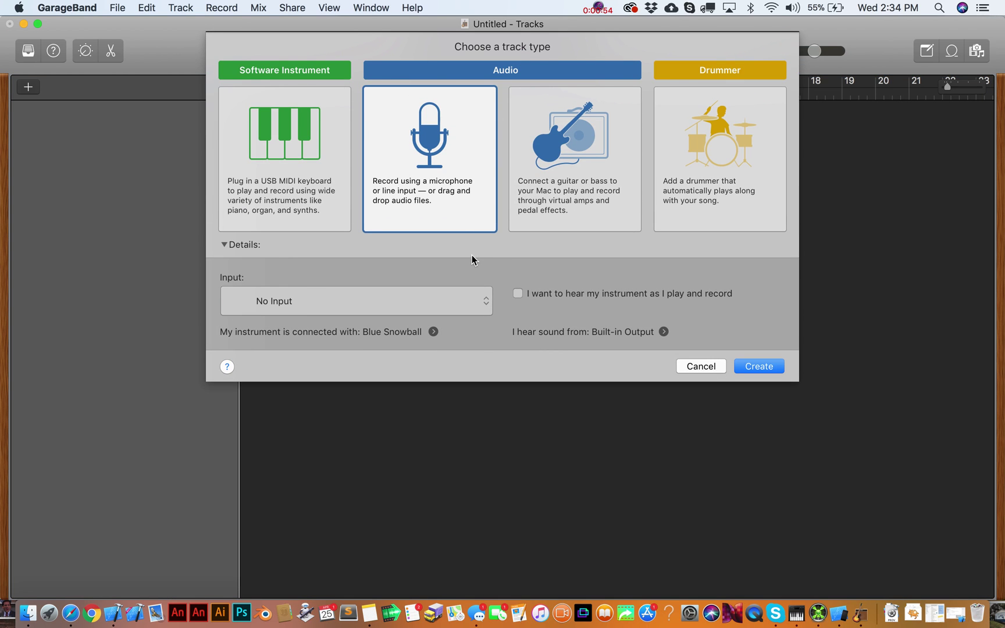
Switch GarageBand's input device to ThreeMicsSetup2 and set the new track's input to Input 1 + 2
left_click(438, 293)
left_click(462, 291)
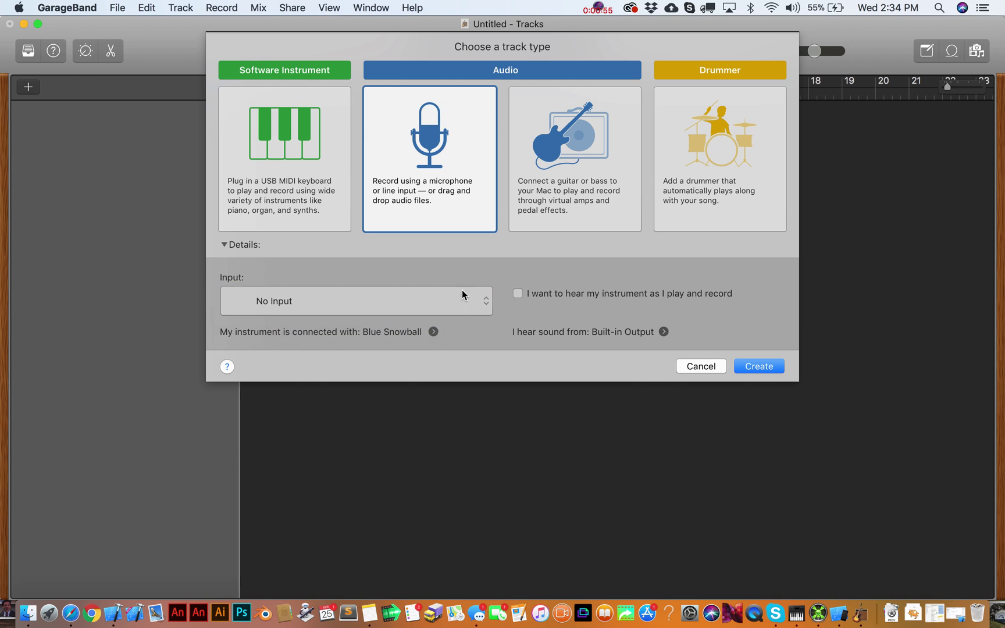
left_click(434, 331)
left_click(248, 165)
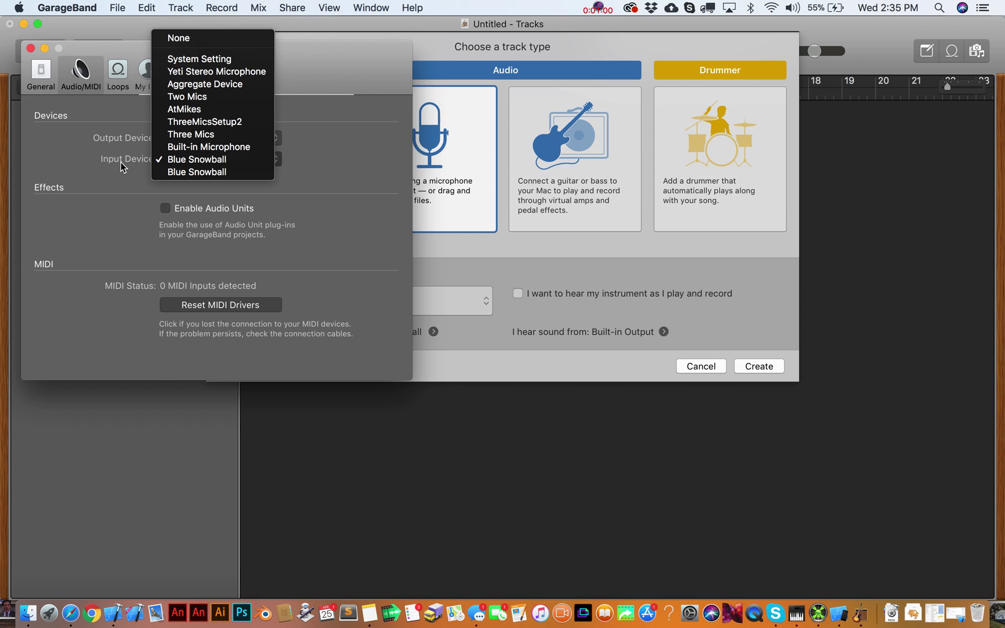
left_click(209, 123)
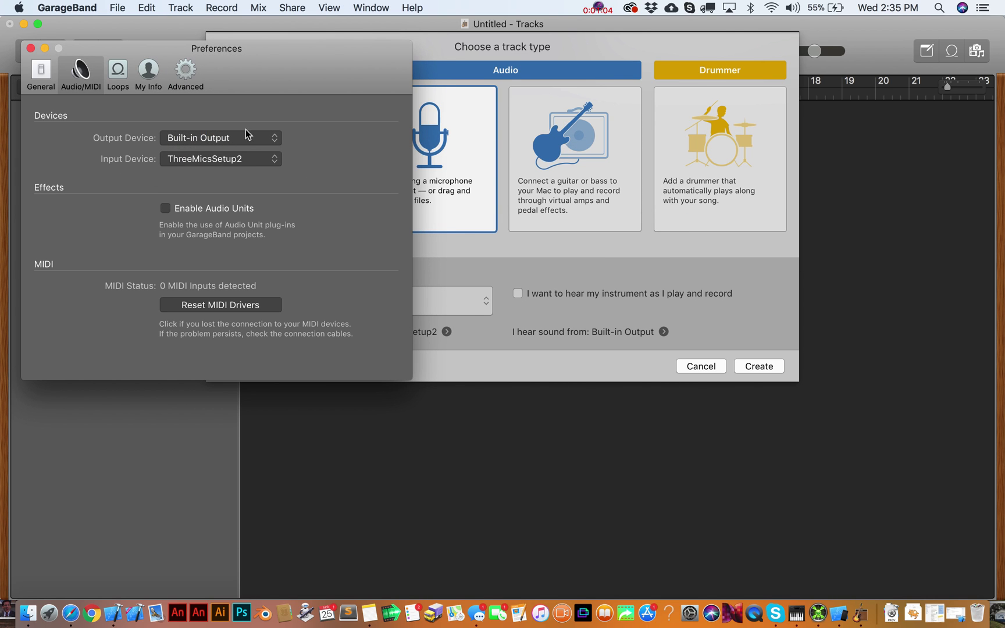
left_click(30, 47)
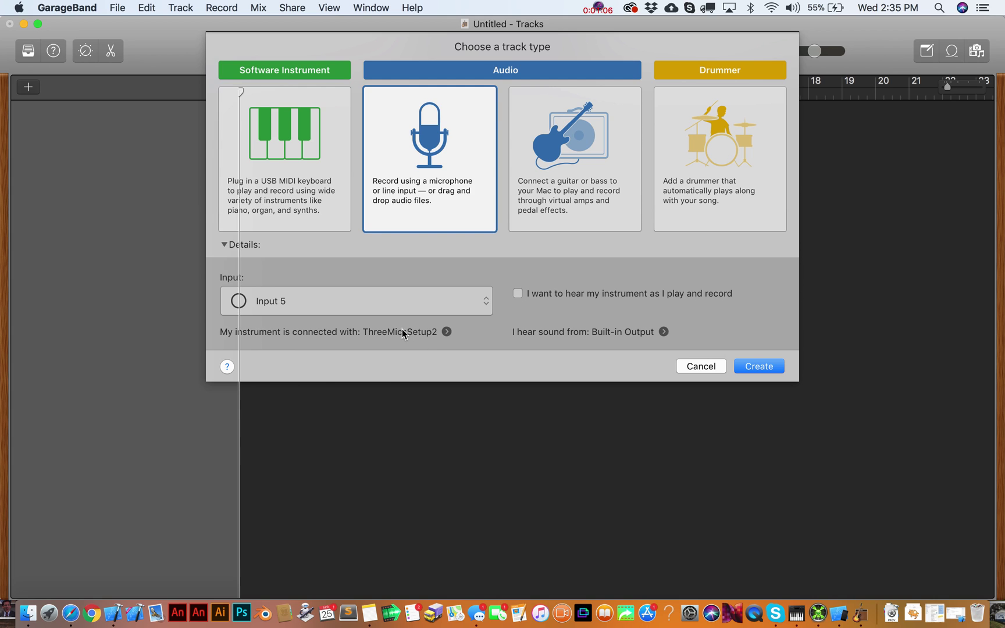
left_click(430, 306)
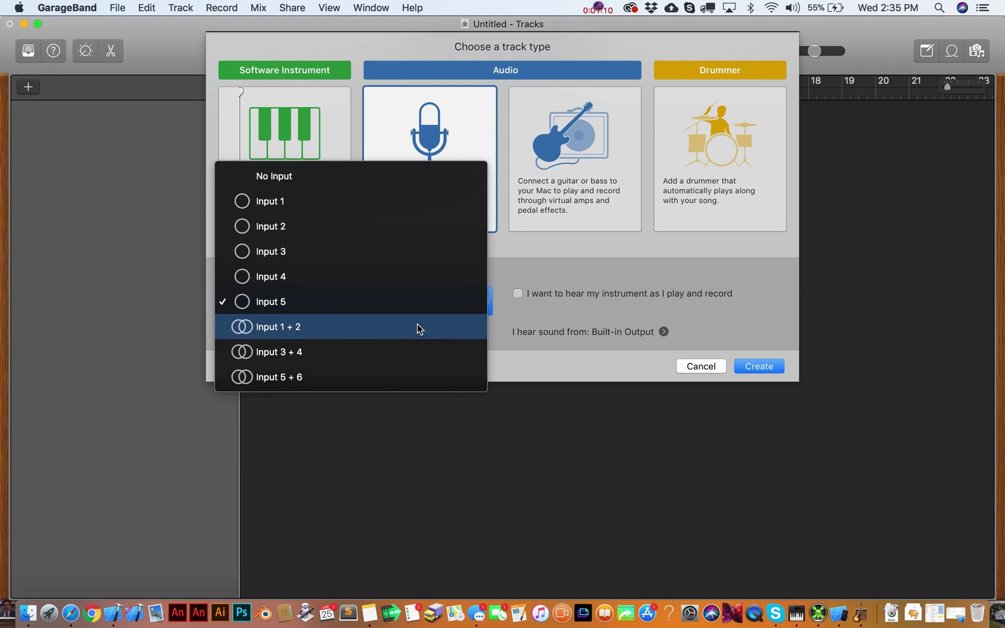
left_click(283, 331)
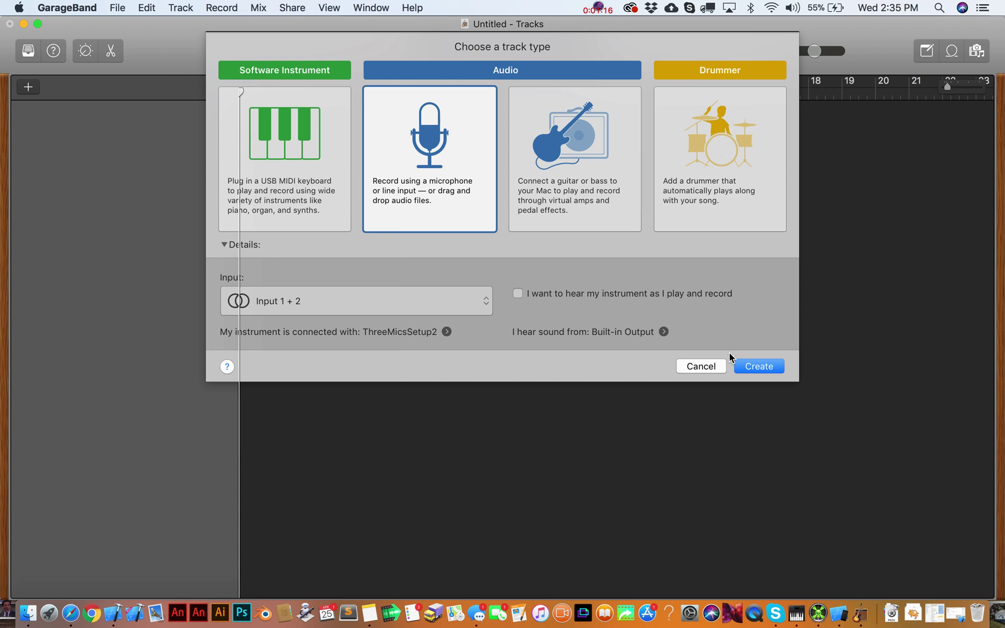
Create the Audio 1 track recording from Input 1 + 2
left_click(771, 368)
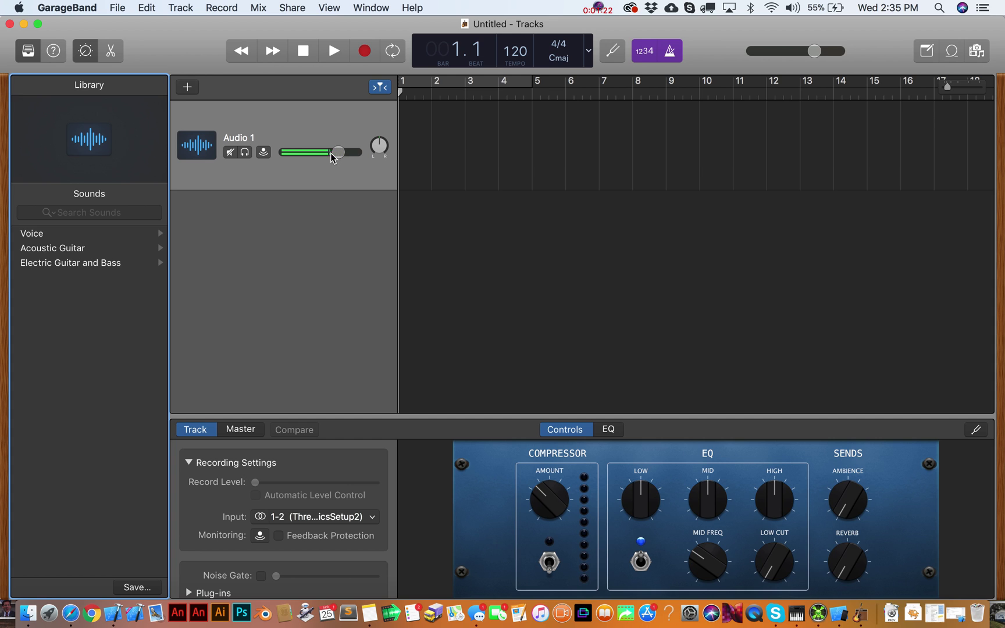
left_click(300, 175)
left_click(221, 7)
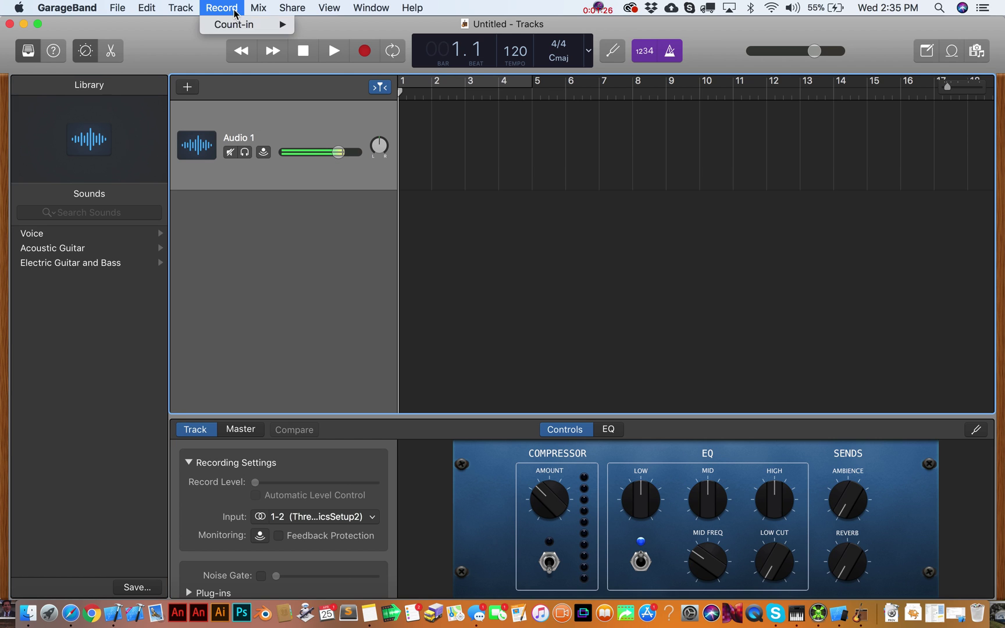
Turn on Record Enable in the track header configuration
mouse_move(180, 7)
left_click(197, 168)
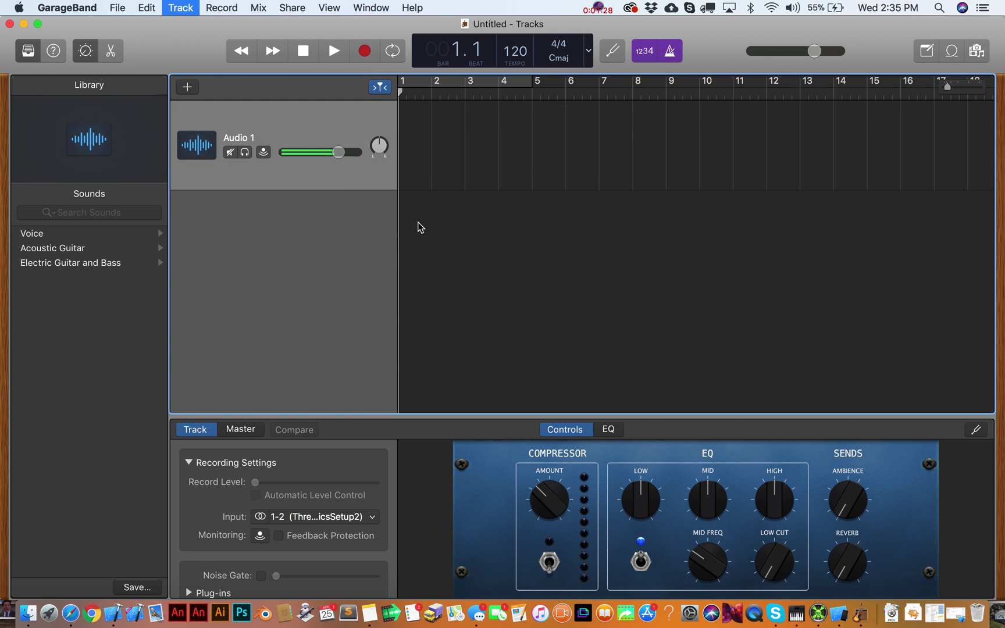
left_click(434, 201)
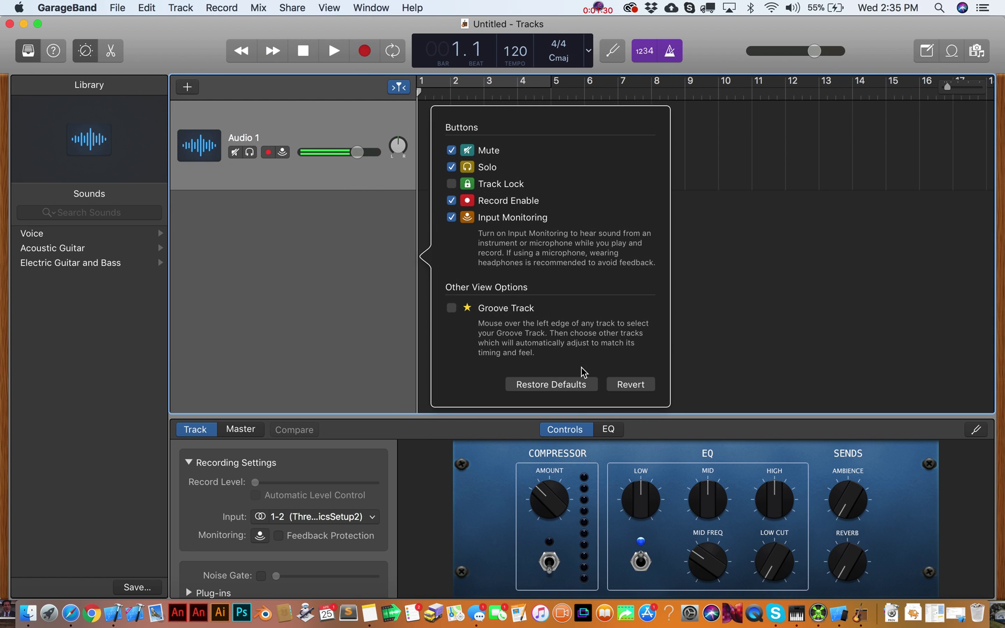
left_click(672, 388)
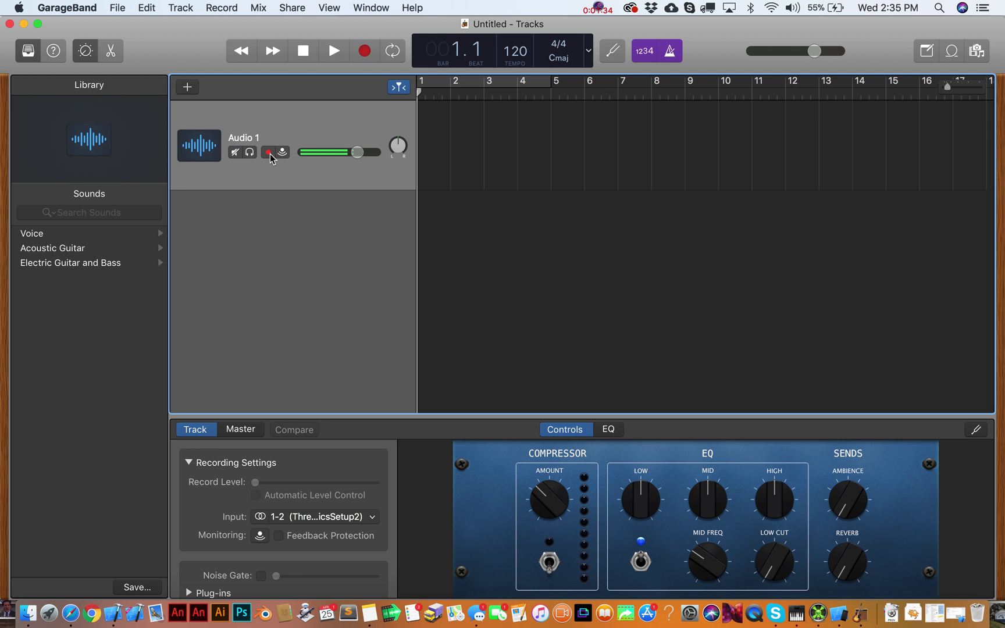
Add audio tracks Audio 2 on Input 3 + 4 and Audio 3 on Input 5
left_click(190, 89)
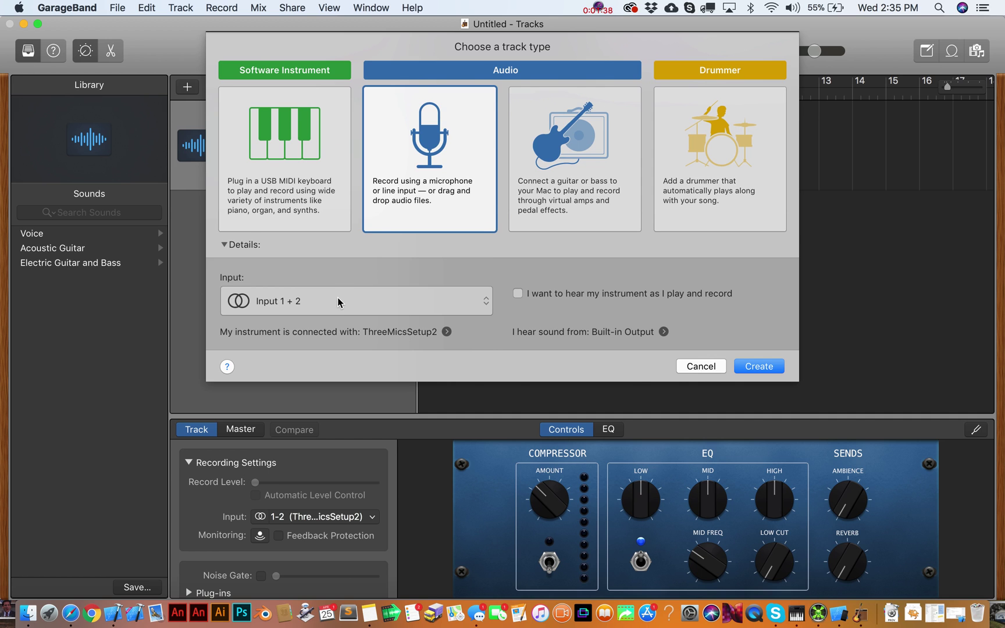
left_click(337, 298)
left_click(330, 317)
left_click(757, 366)
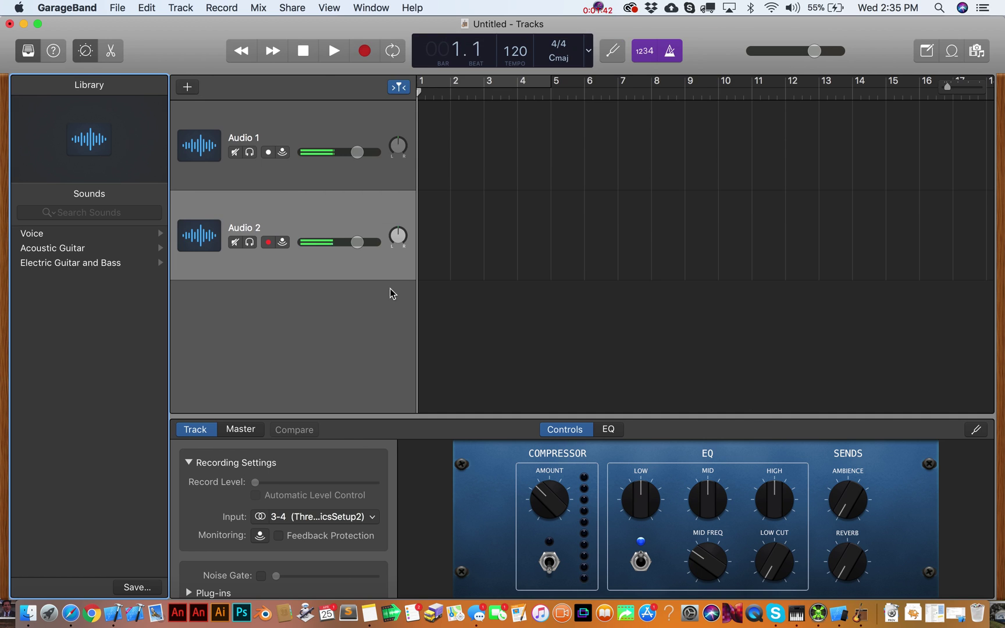
left_click(187, 87)
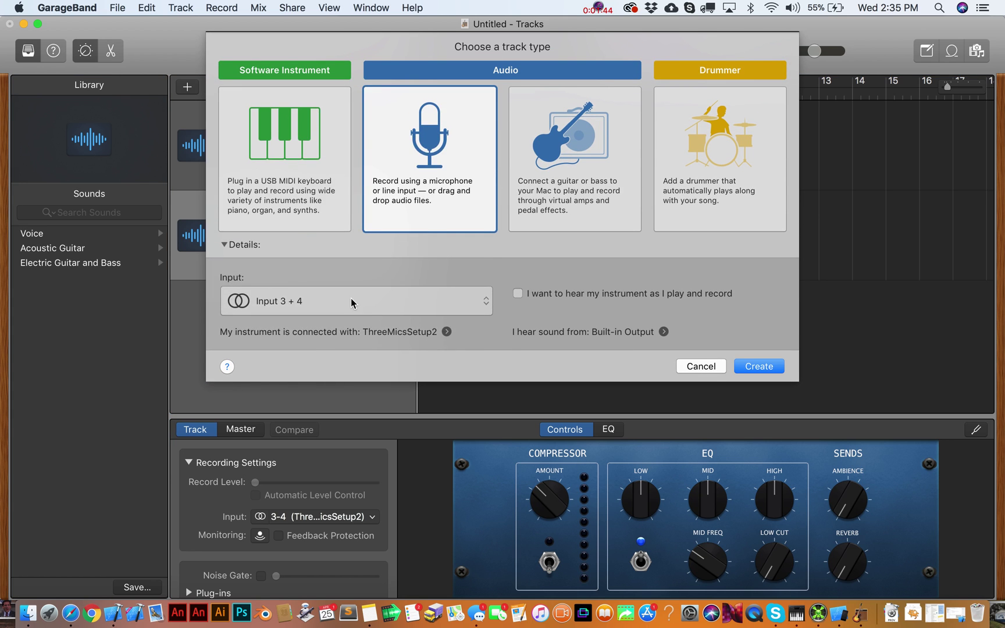
left_click(351, 301)
left_click(343, 256)
left_click(749, 368)
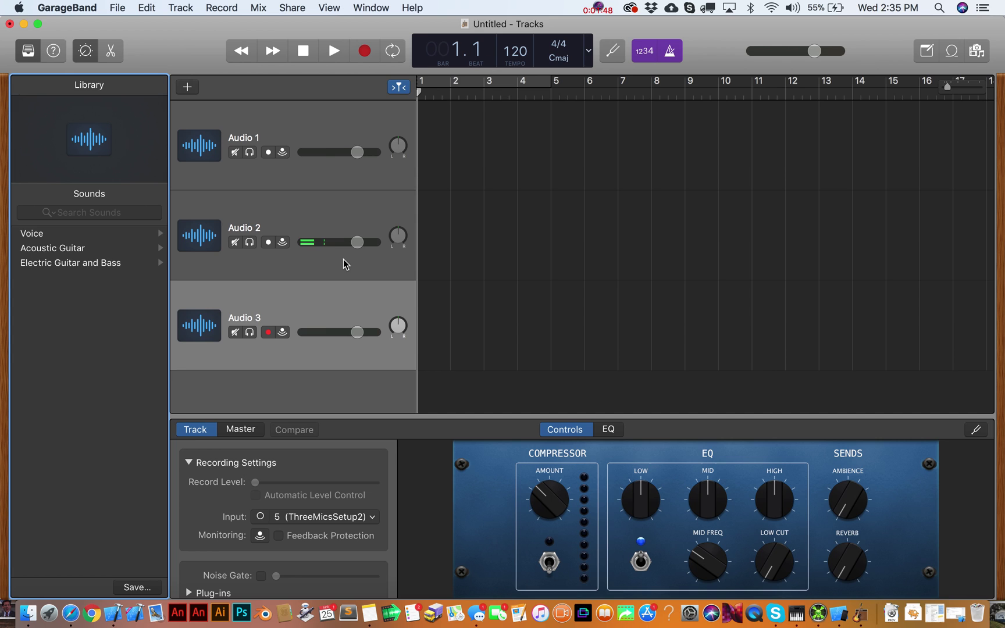
Arm Audio 1, Audio 2 and Audio 3 for recording
left_click(291, 130)
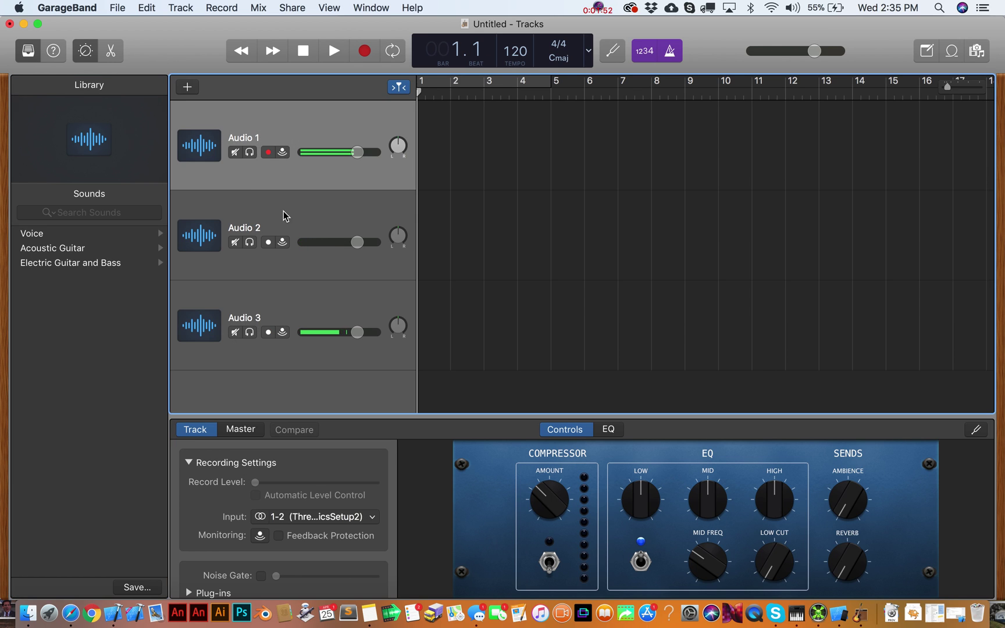
left_click(283, 211)
left_click(268, 153)
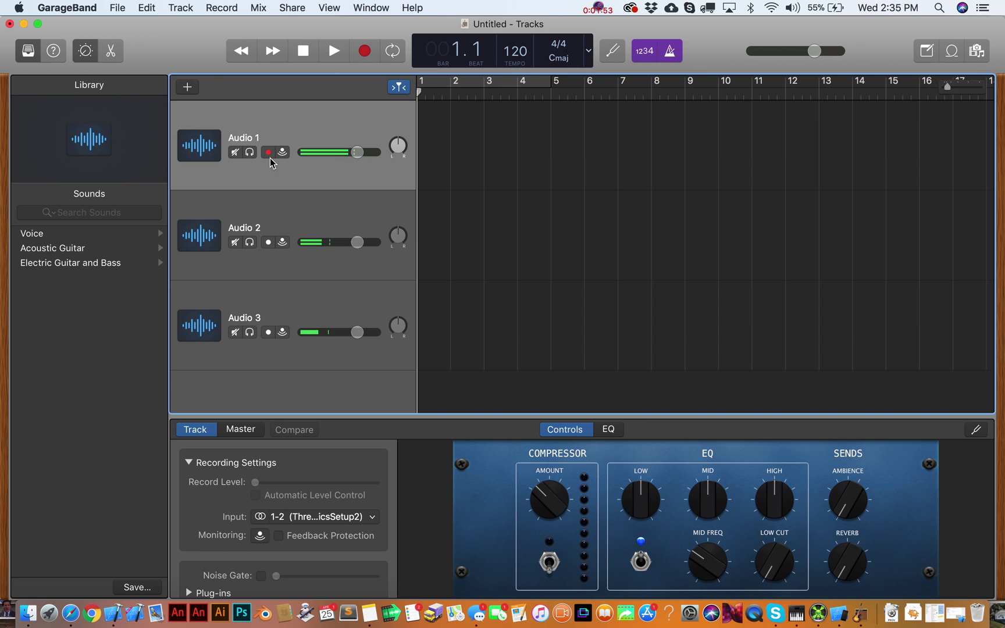
left_click(268, 243)
left_click(268, 332)
Show clock time in the LCD and turn off the metronome and count-in
left_click(588, 51)
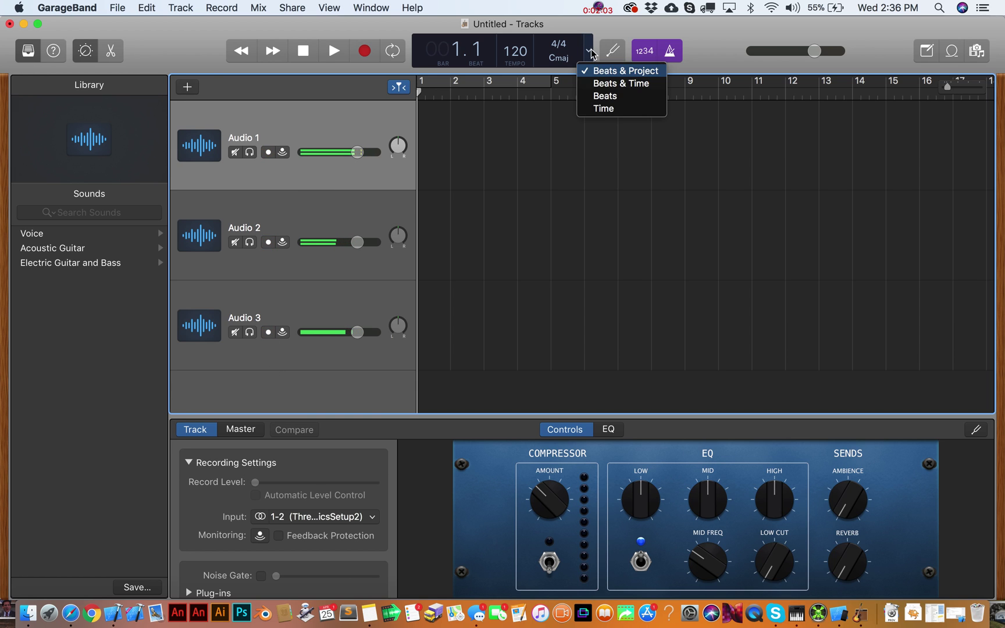
left_click(605, 109)
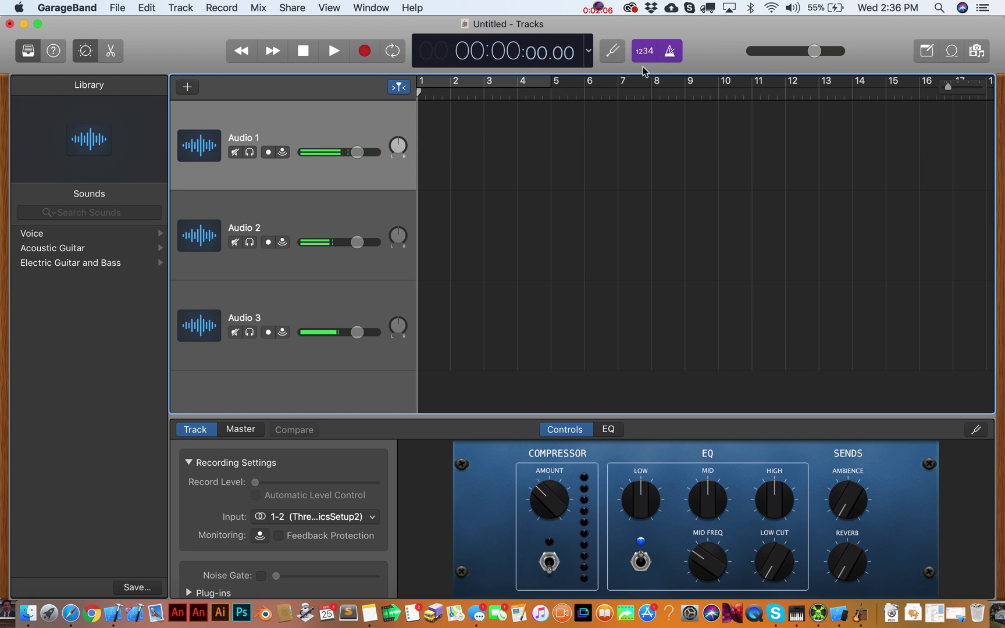
left_click(668, 53)
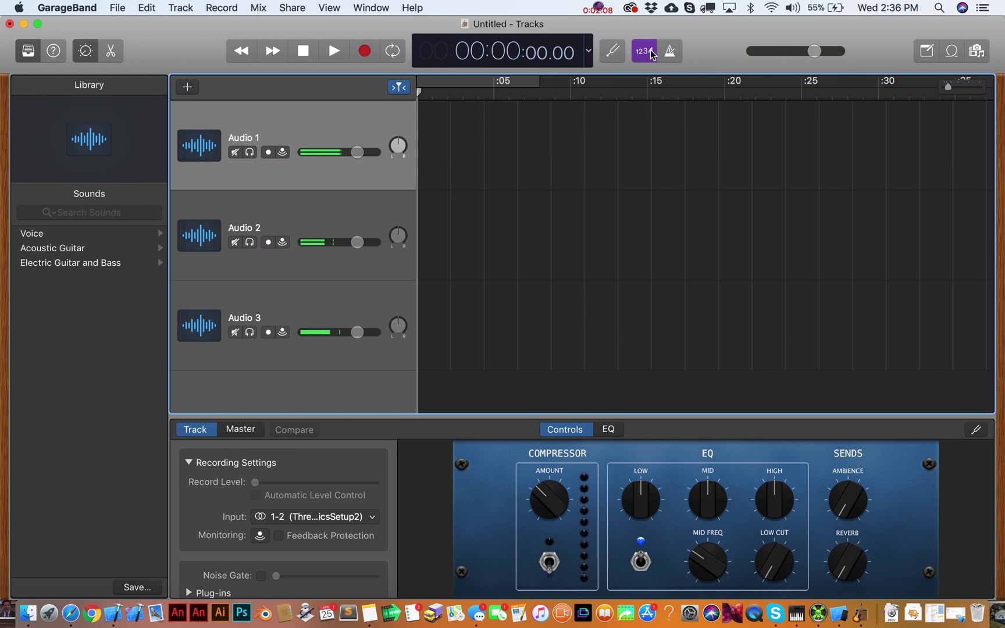
left_click(652, 54)
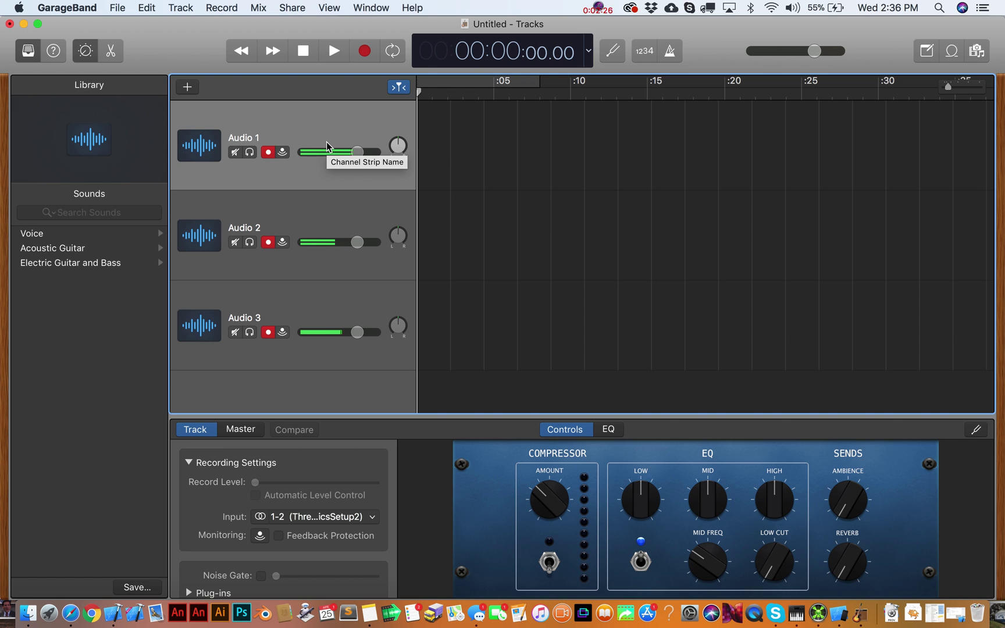
Record a roughly 35-second take on all three tracks, then move the playhead to about 19 seconds
left_click(360, 53)
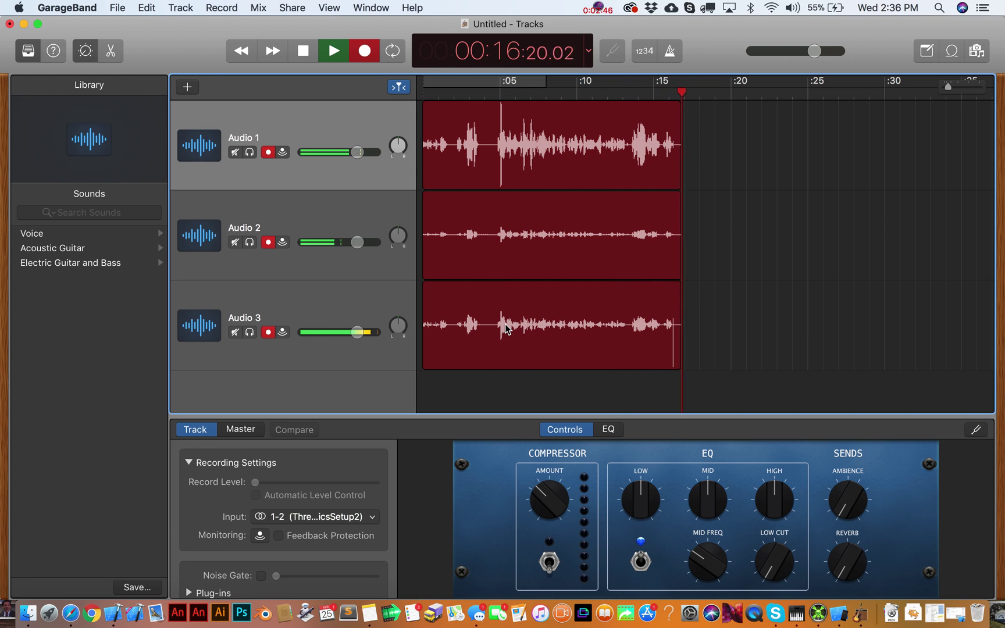
scroll(640, 326, "right", 2)
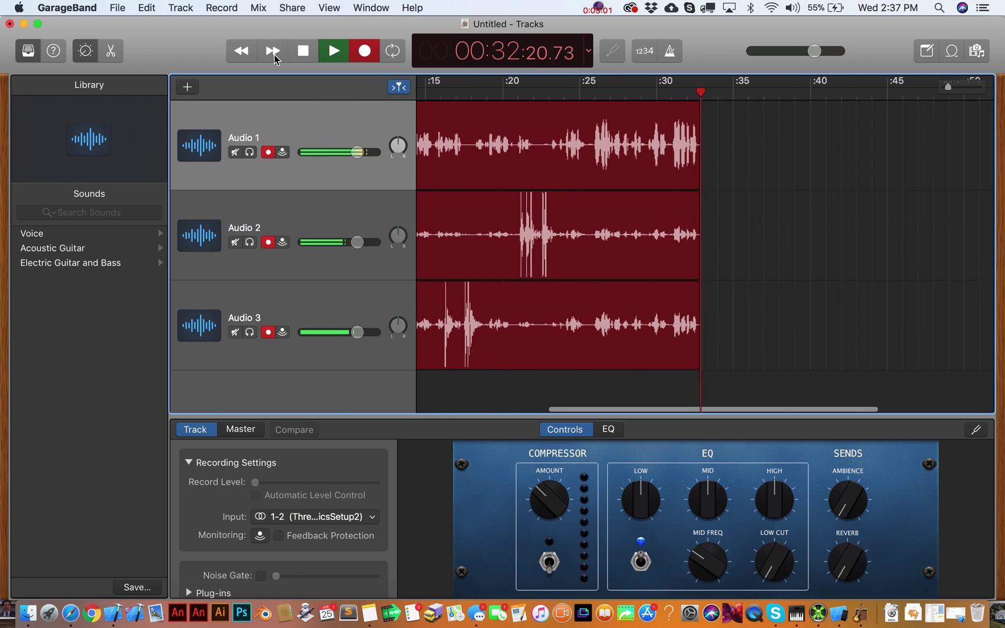
left_click(307, 57)
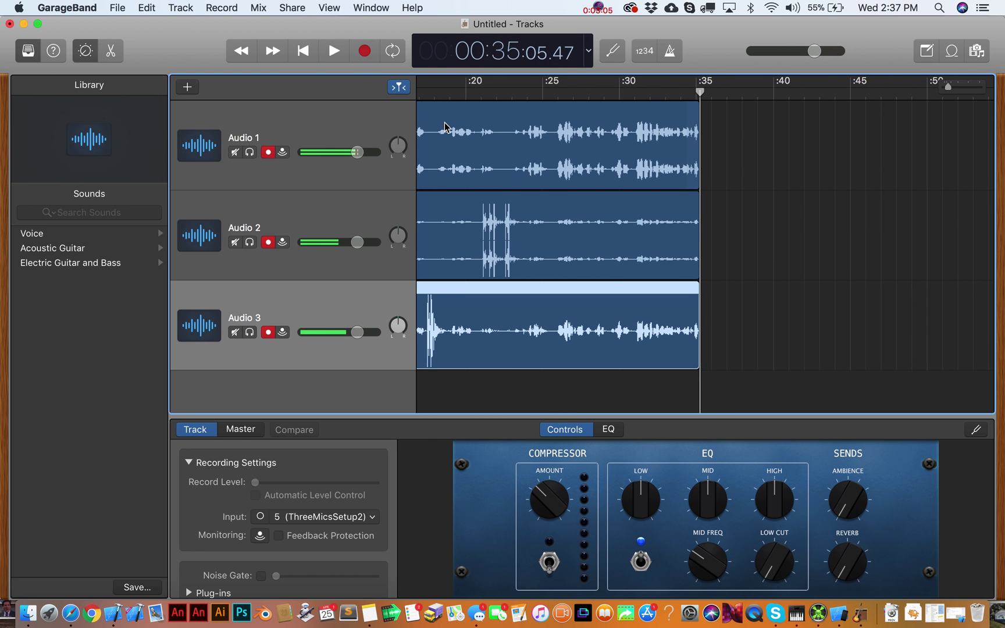
left_click(460, 92)
scroll(459, 95, "left", 5)
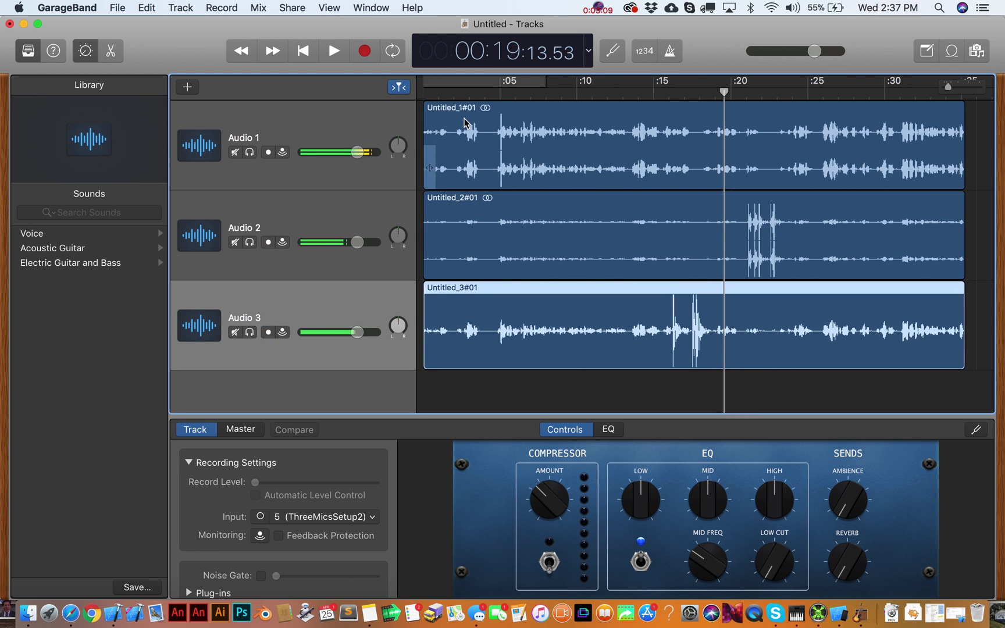
Raise Audio 1's track volume slightly, to about +1.9 dB
key("a")
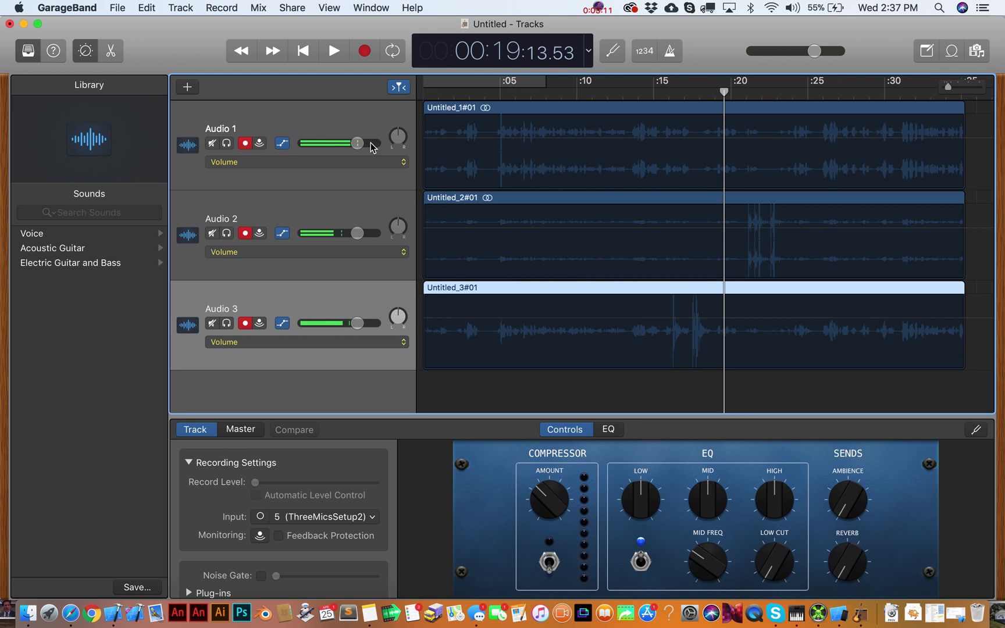
left_click_drag(359, 143, 360, 149)
key("a")
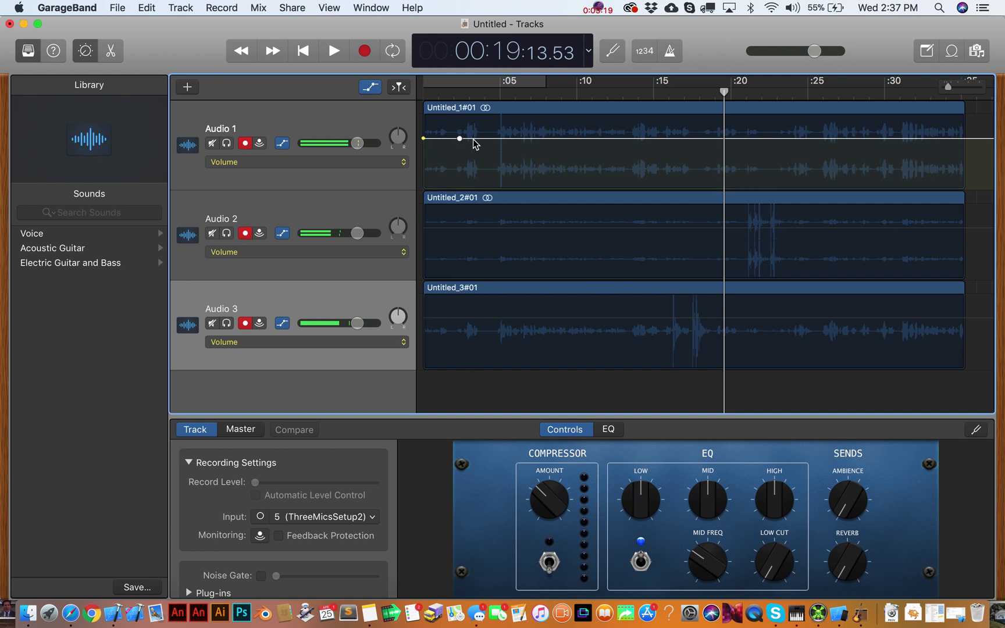
Add volume automation points on Audio 1 with a dip around 6–10 seconds, starting near +2.3 dB
left_click_drag(460, 139, 418, 141)
left_click(482, 159)
left_click(548, 140)
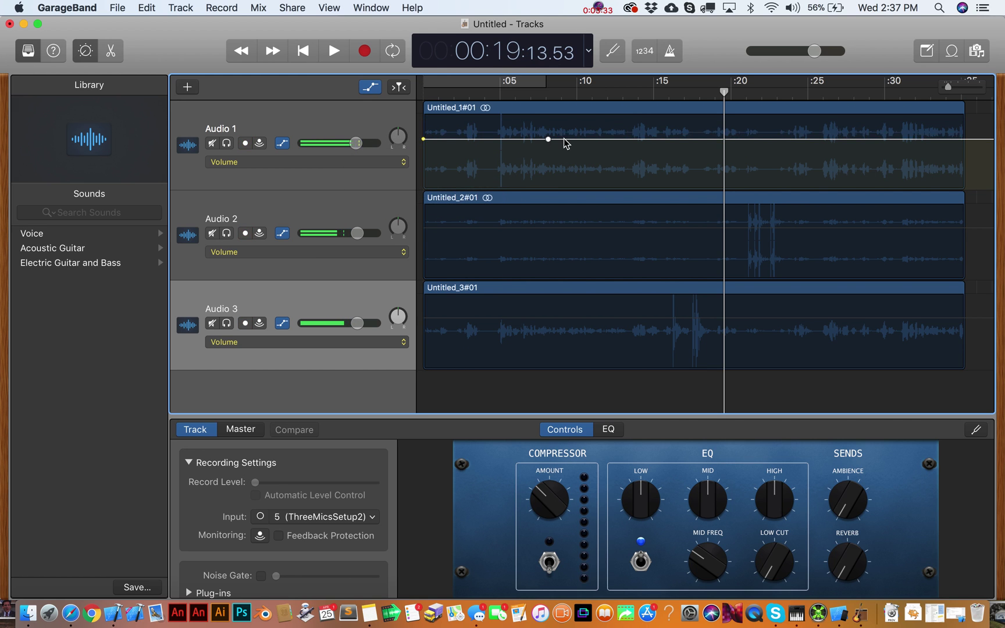
left_click(567, 140)
mouse_move(568, 142)
left_mouse_down()
mouse_move(567, 215)
mouse_move(567, 161)
mouse_move(586, 152)
mouse_move(585, 138)
left_mouse_up()
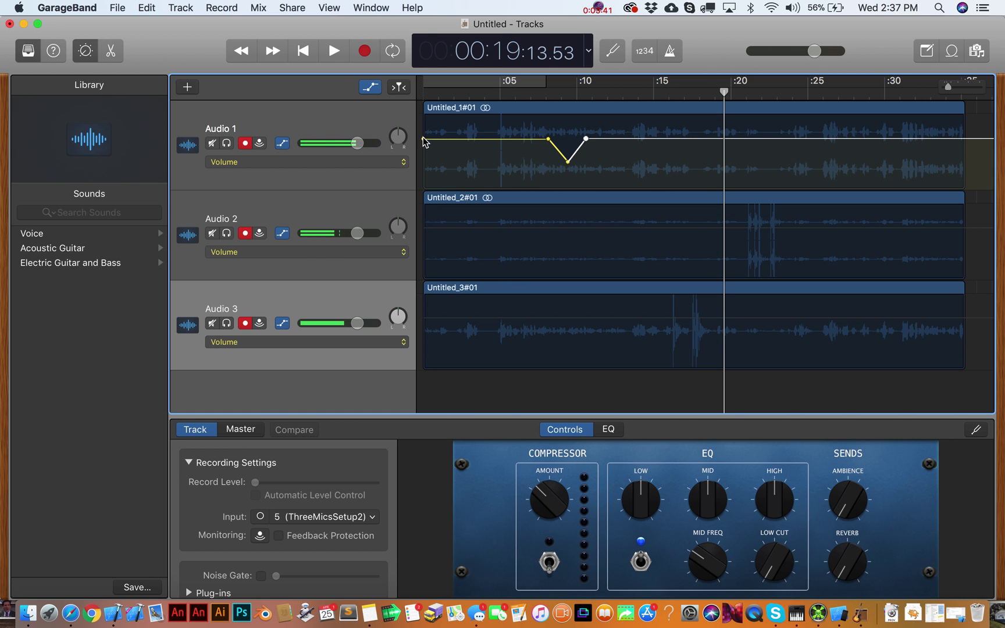
left_click_drag(424, 140, 424, 127)
left_click_drag(548, 139, 586, 126)
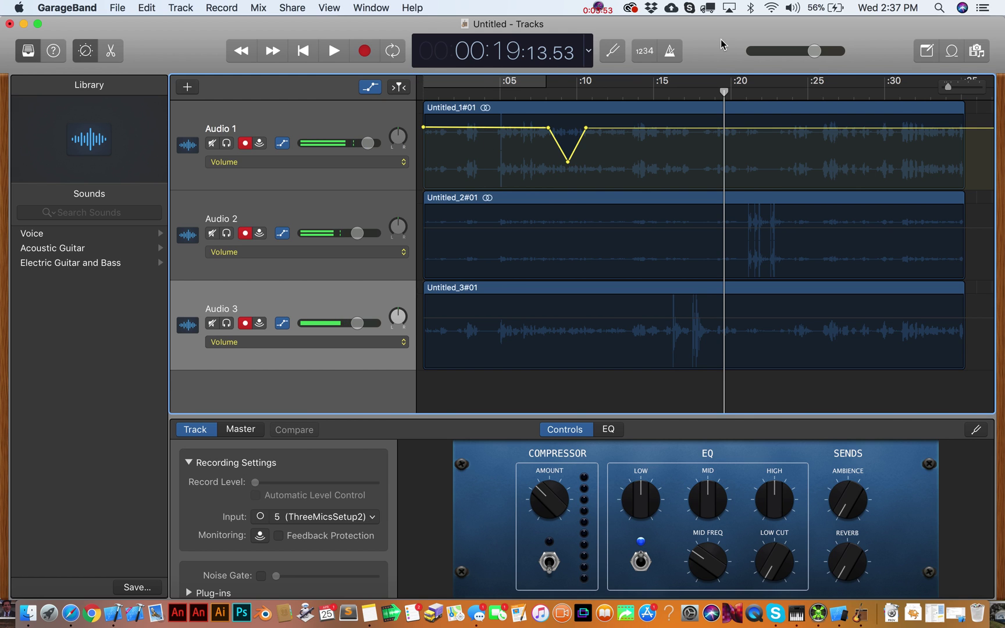
key("a")
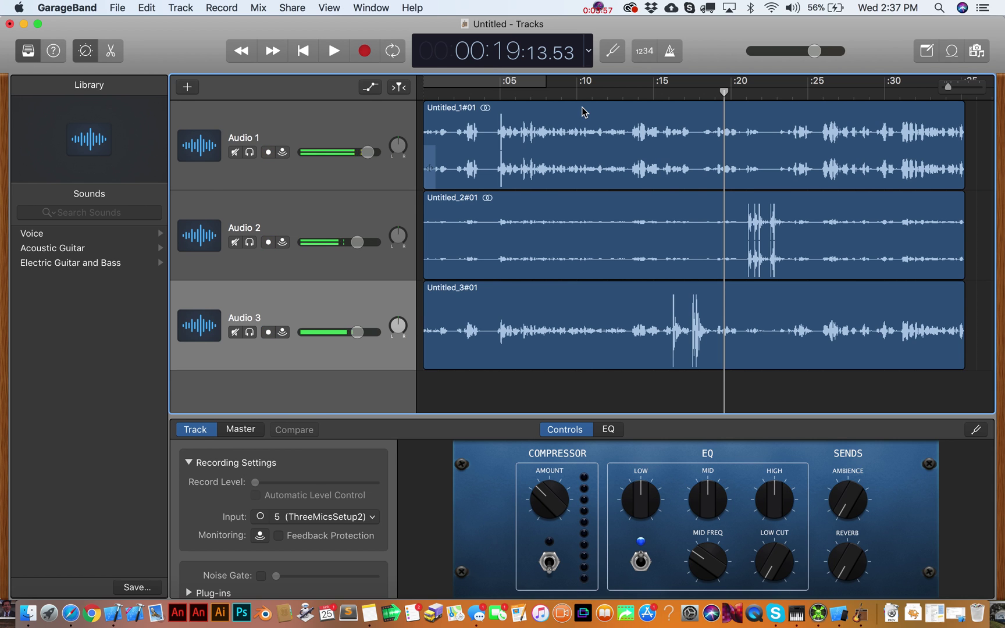
Uncheck 'Export projects at full loudness' in Advanced preferences, then dismiss the Share menu without exporting
left_click(76, 8)
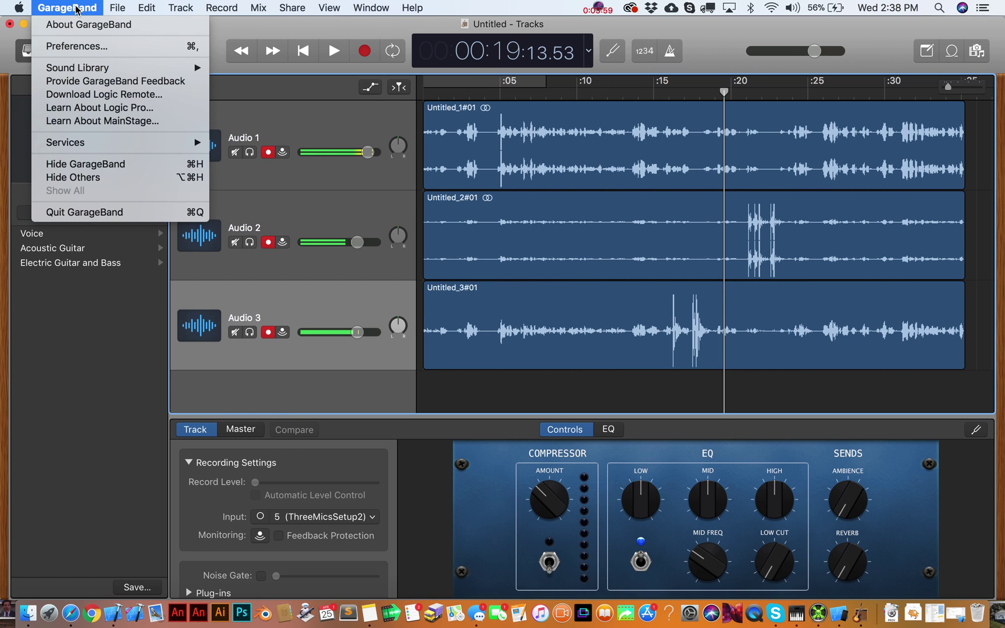
left_click(76, 48)
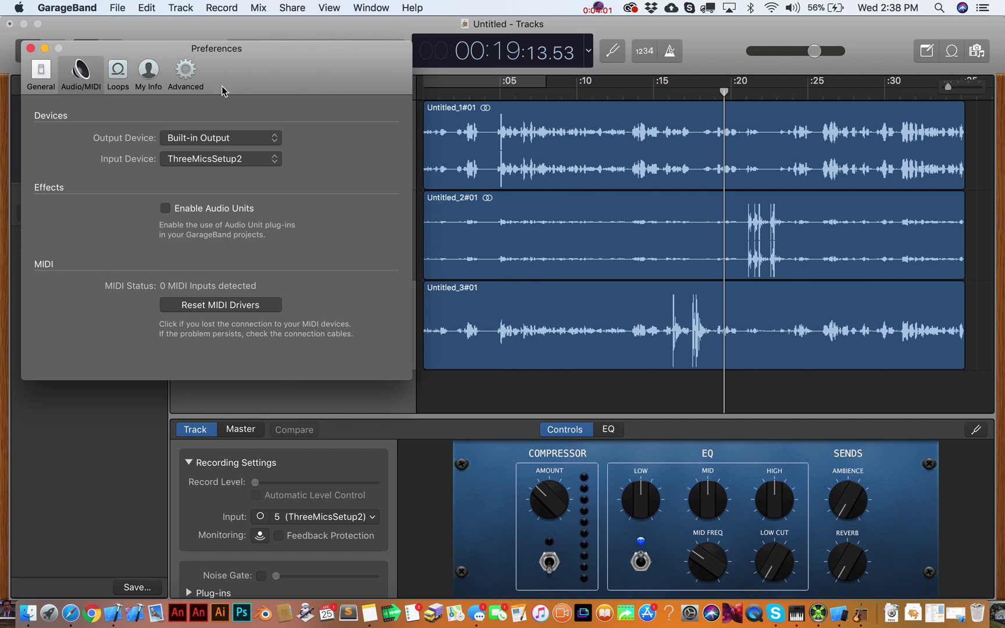
left_click(186, 84)
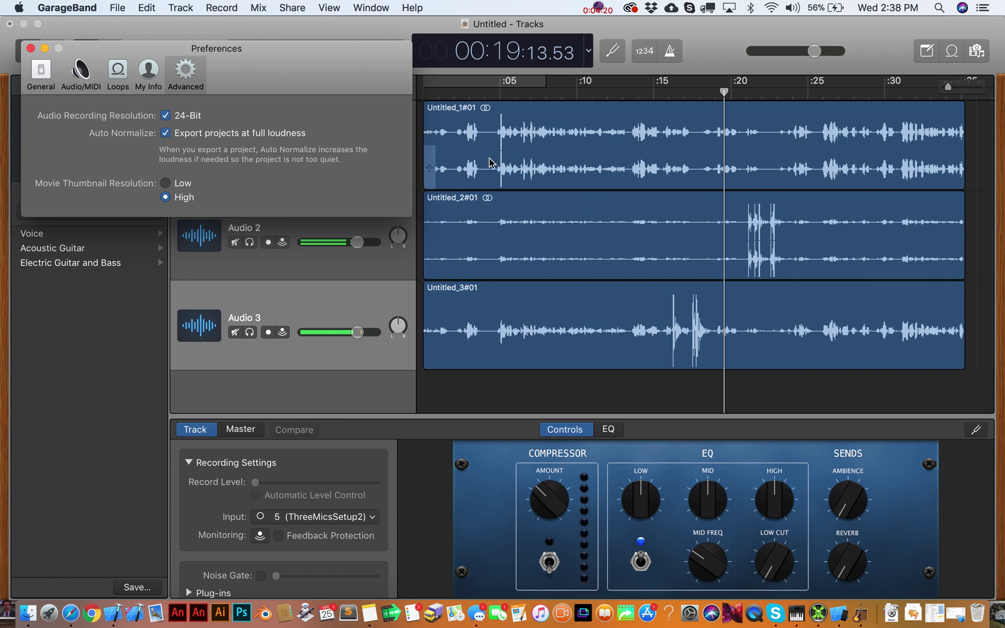
left_click(167, 136)
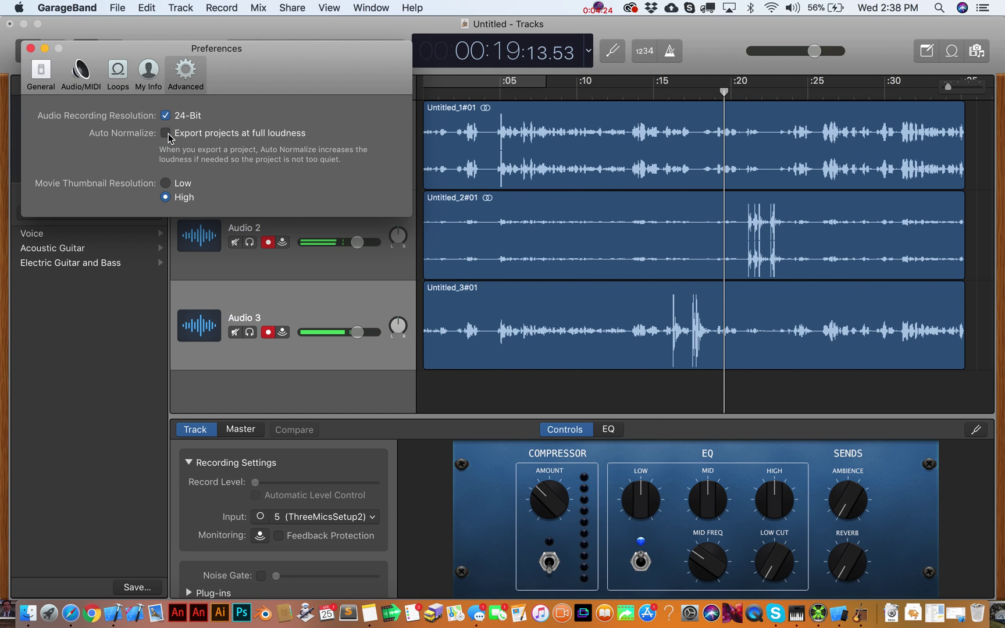
left_click(292, 7)
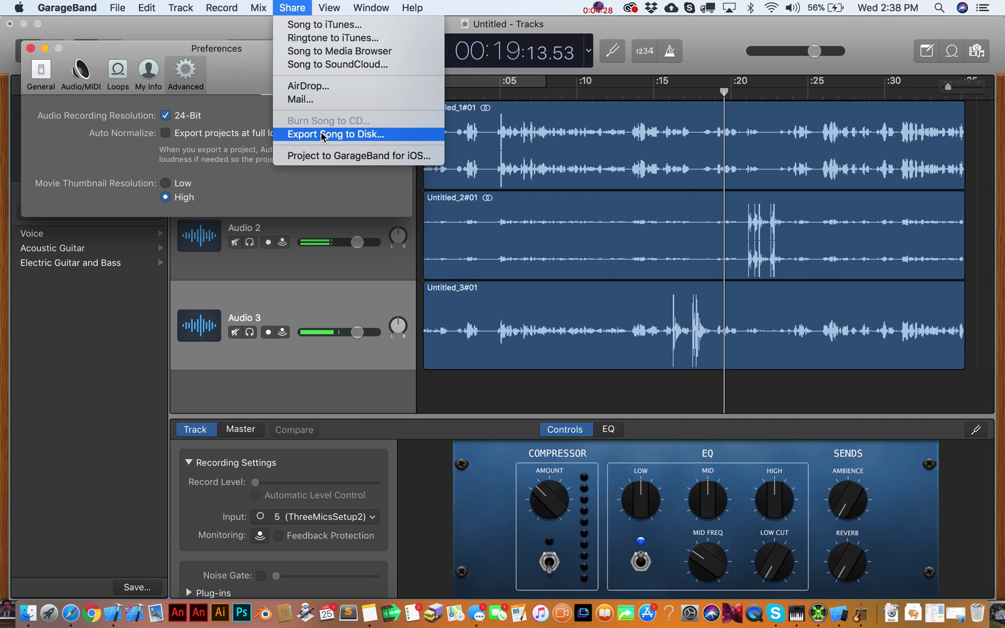
left_click(277, 199)
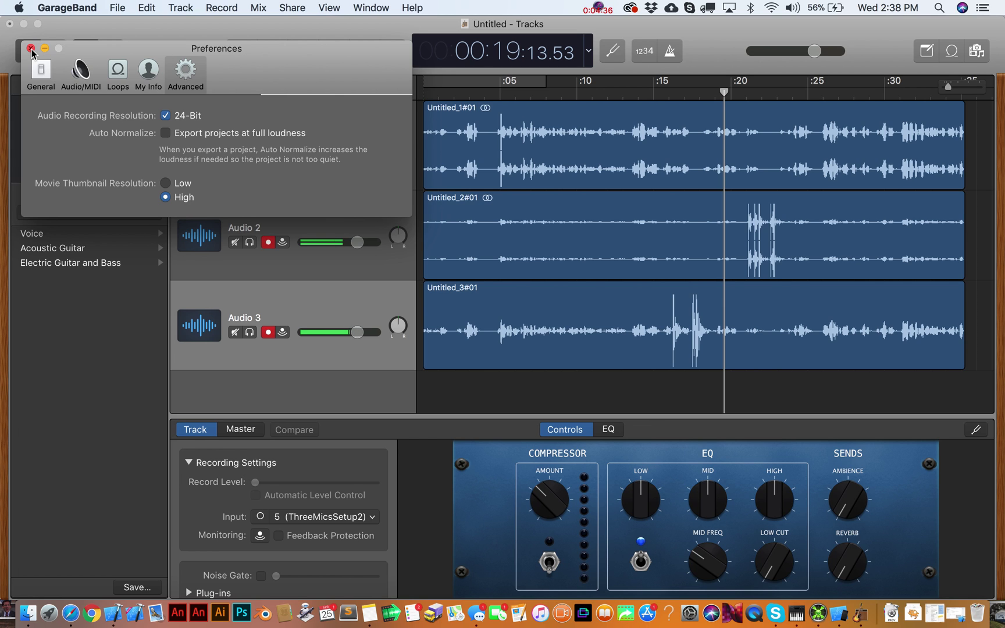
Close the Preferences window to return to the three-track project
left_click(31, 49)
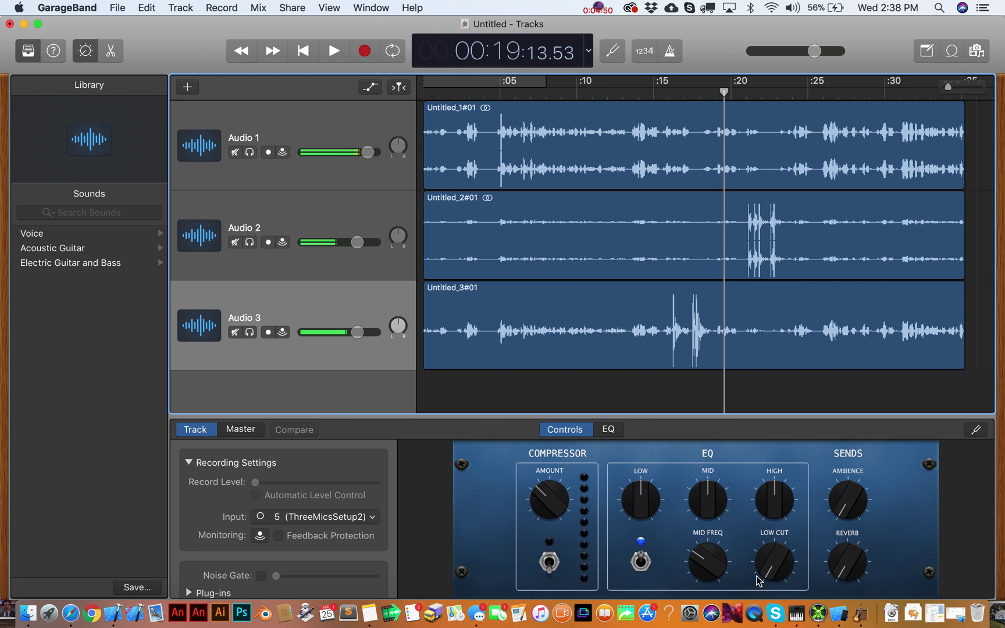
Switch to Audio MIDI Setup to view ThreeMicsSetup2's five input channels
left_click(798, 617)
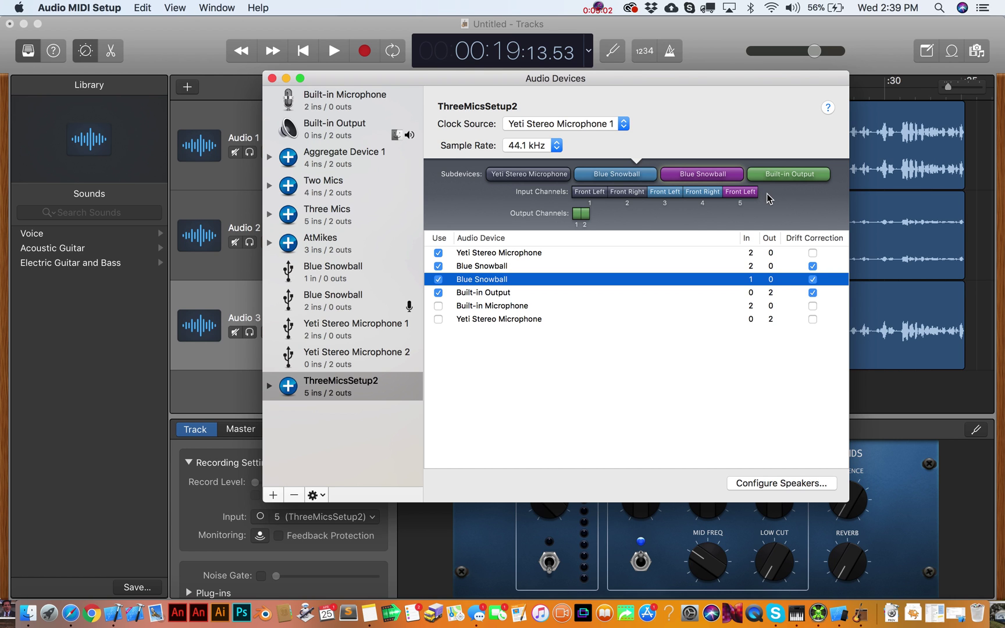
left_click(198, 46)
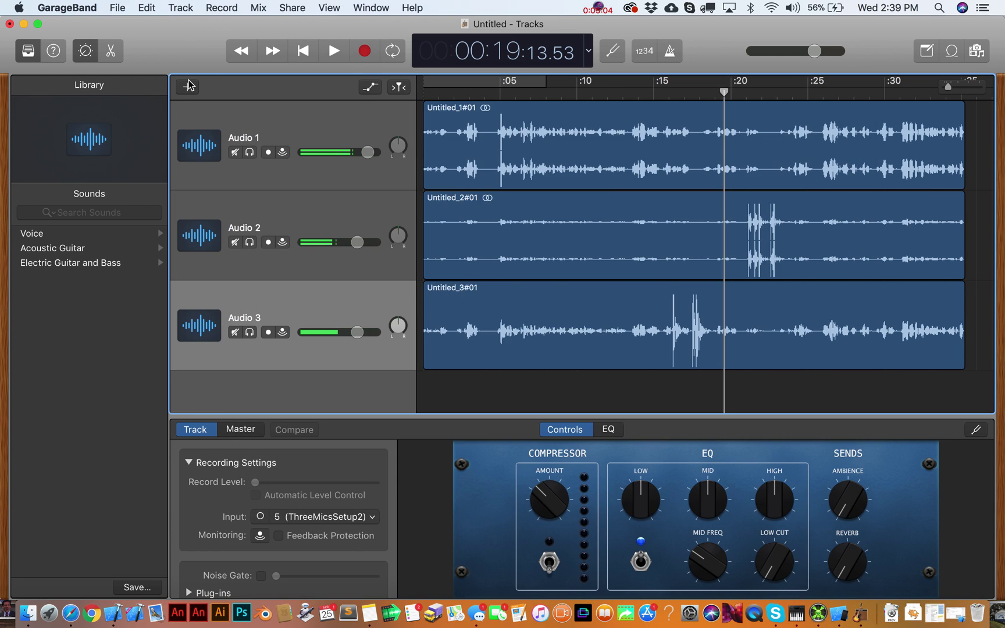
left_click(187, 87)
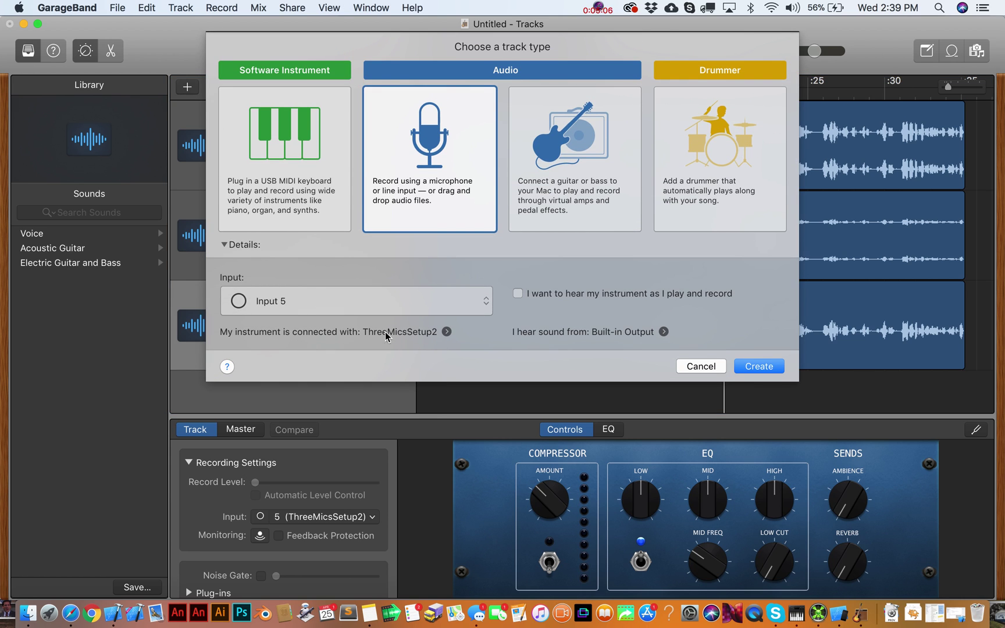
left_click(438, 309)
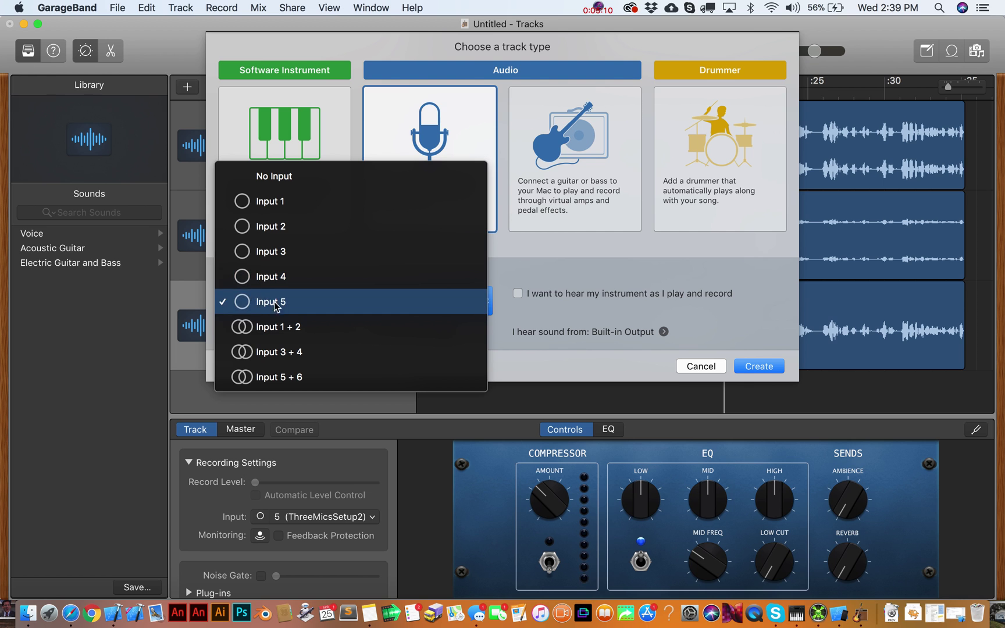
left_click(691, 364)
left_click(694, 365)
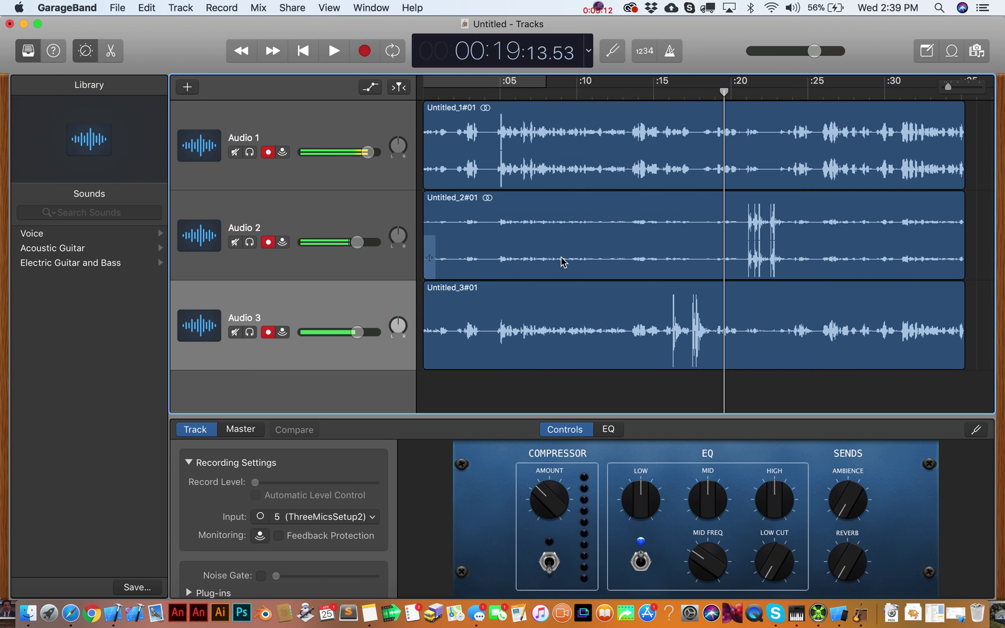